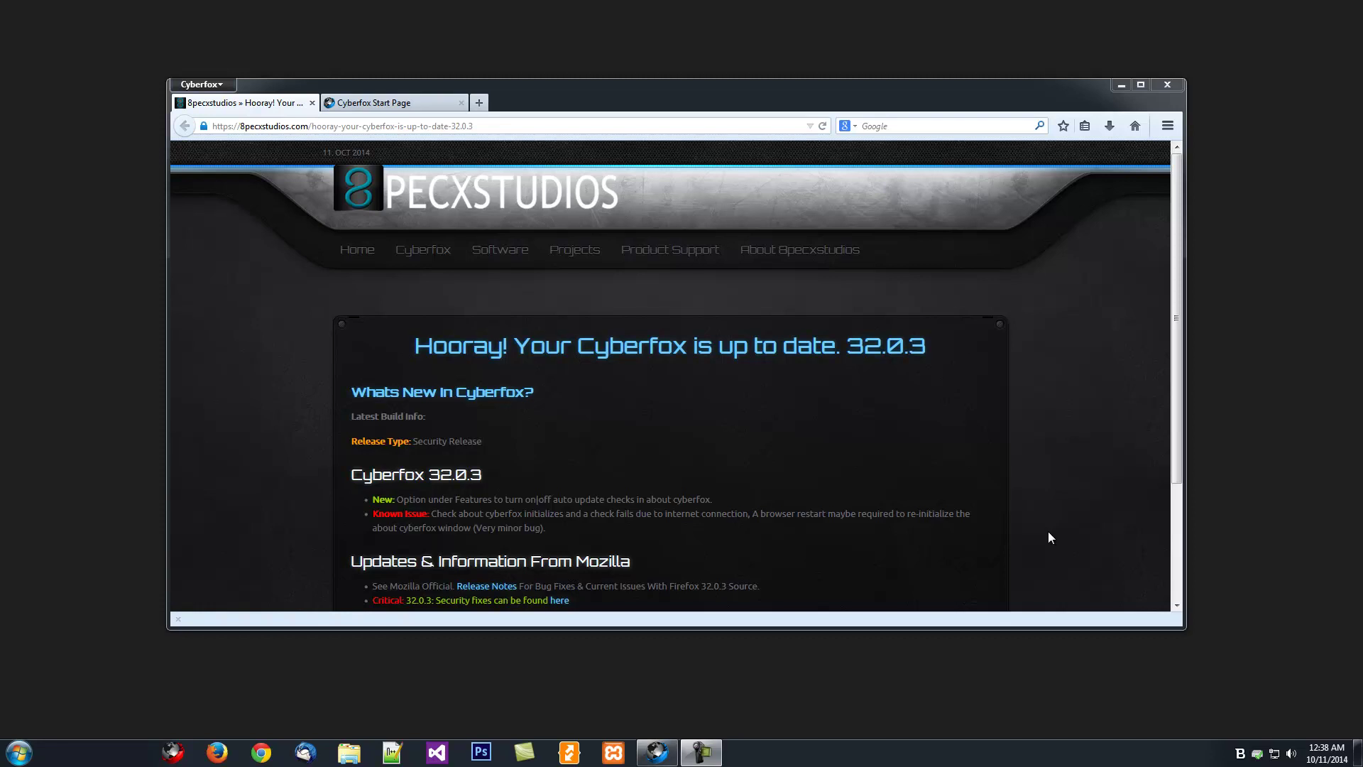
- Minimize the Cyberfox window to reveal the Cyberfox wallpaper on the desktop
click(1120, 87)
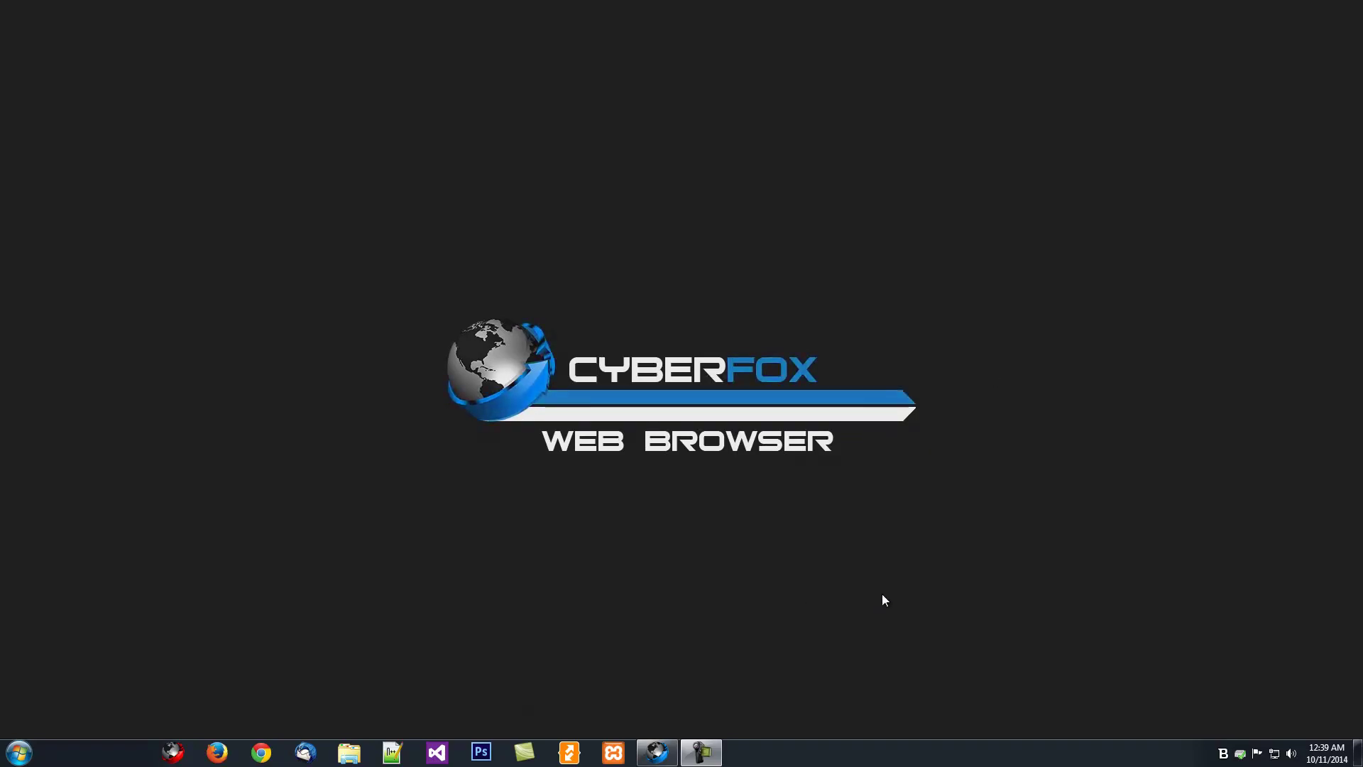
- Restore Cyberfox, go to Projects > Cyberfox|Firefox Addons and expand the Language Manager entry
click(656, 752)
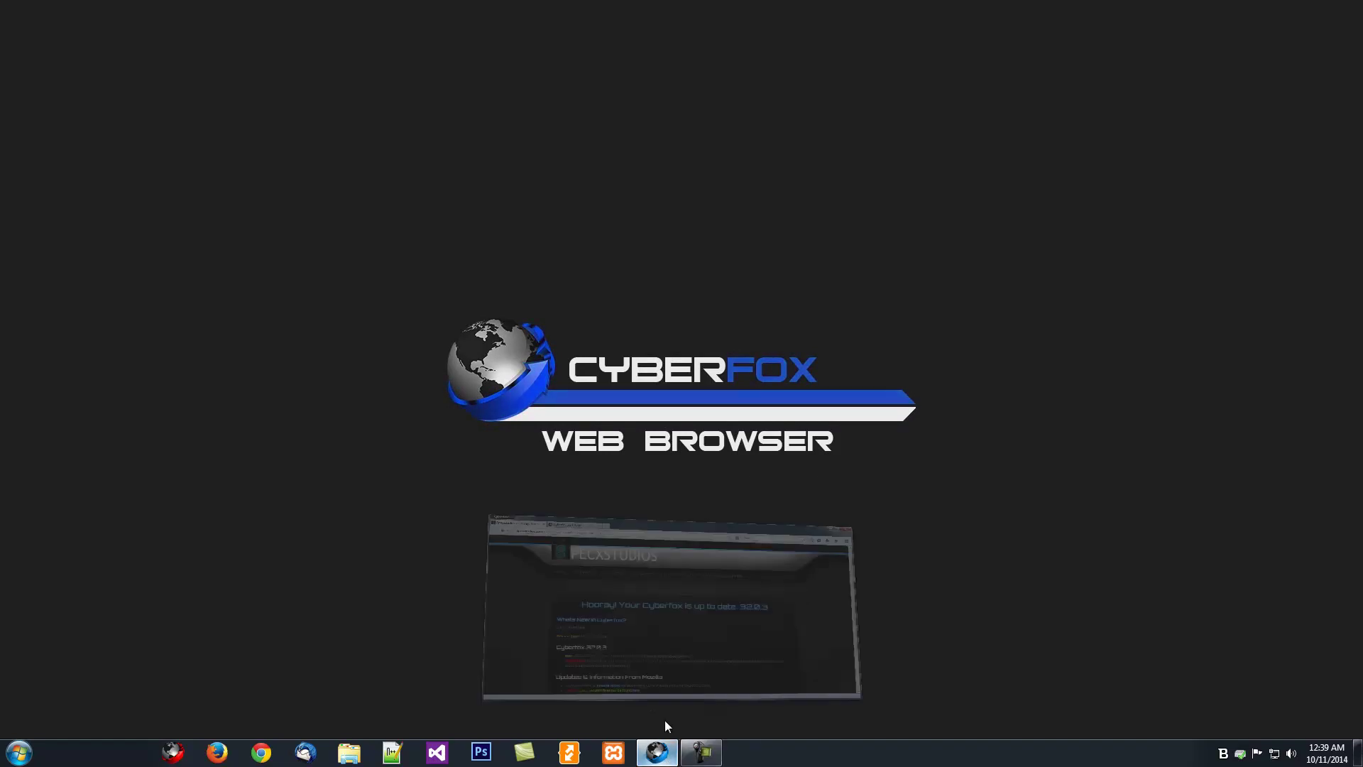
mouse_move(448, 246)
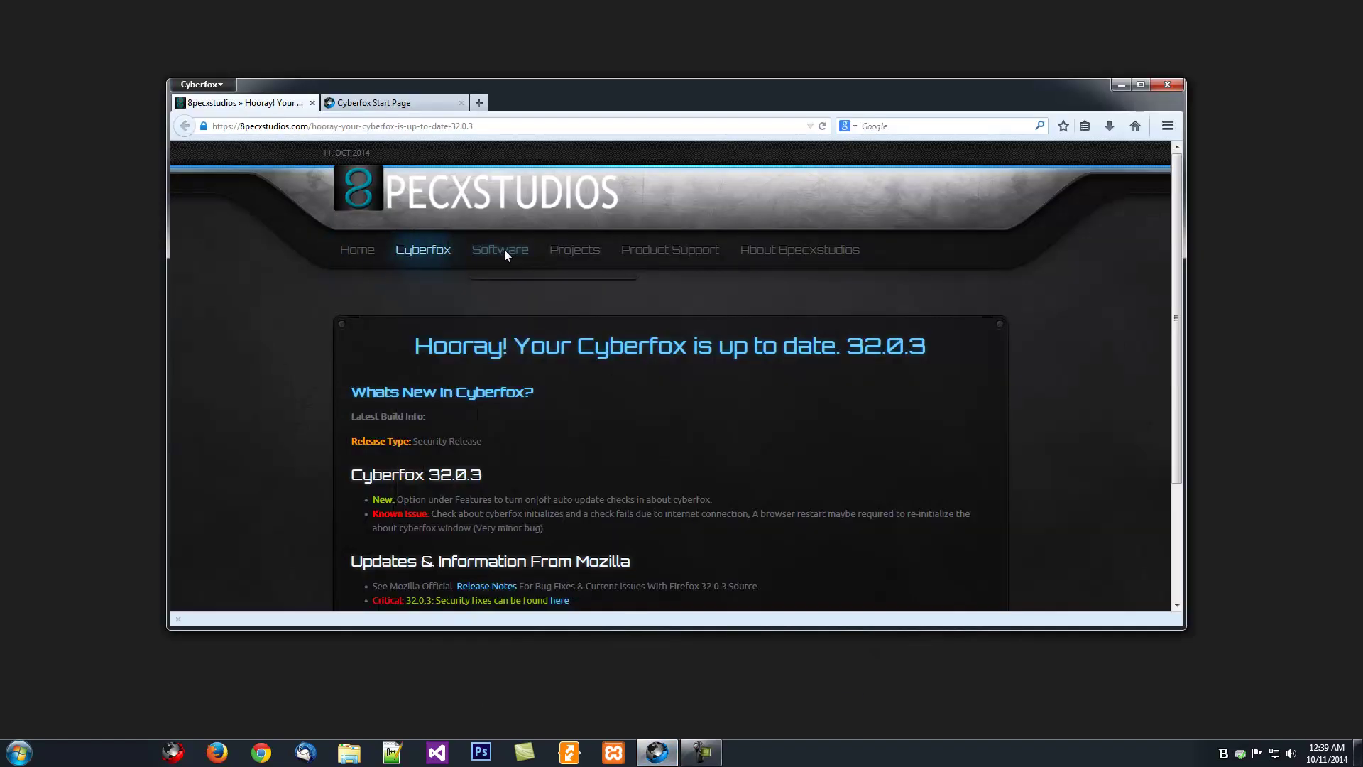
mouse_move(573, 251)
click(590, 296)
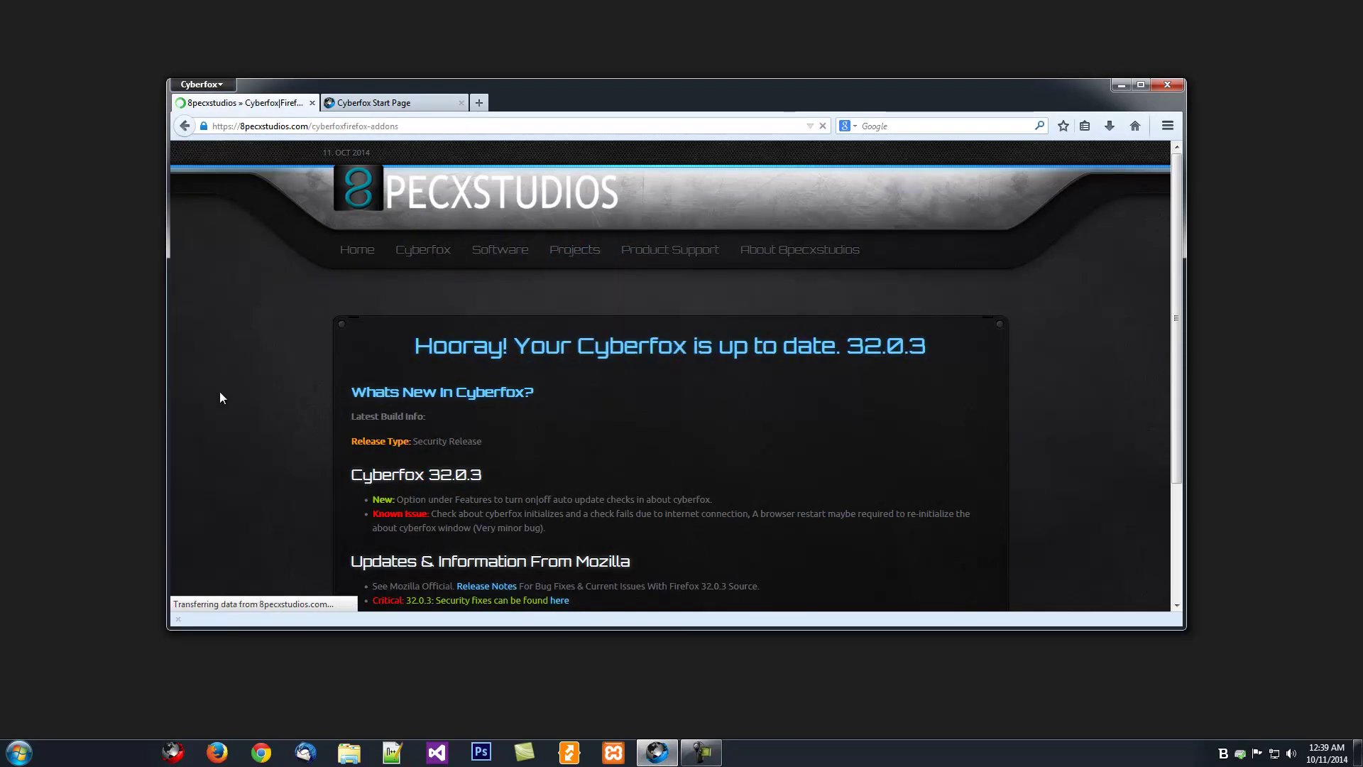
scroll(218, 416, down, 3)
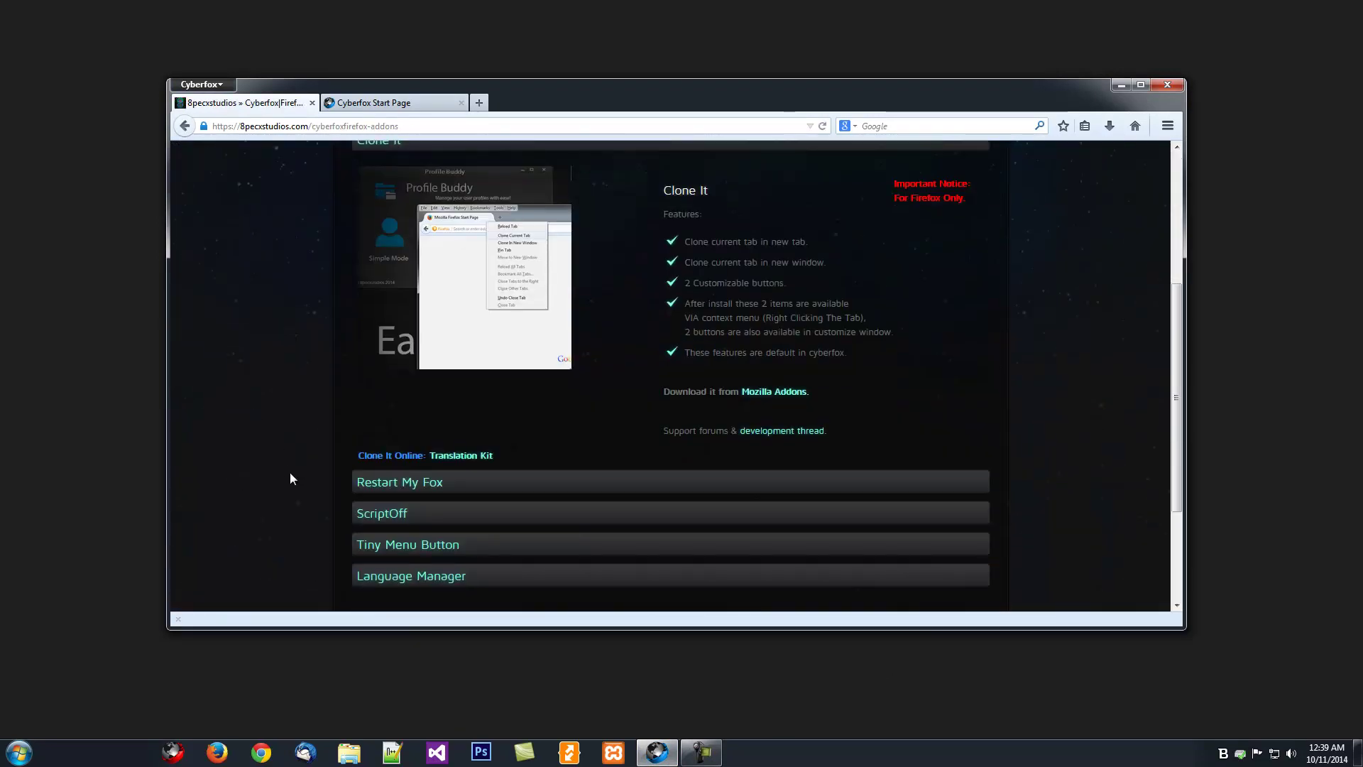
click(407, 582)
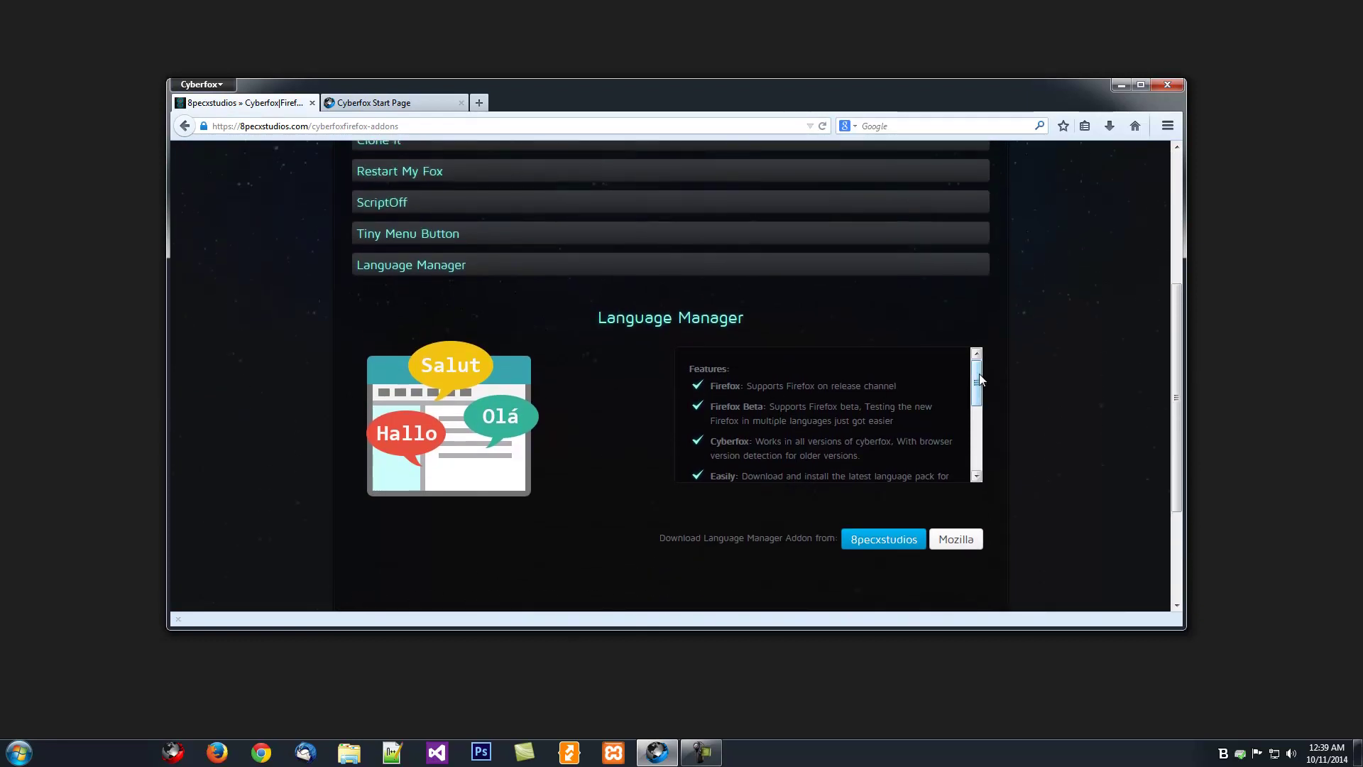
- Read through the Language Manager feature list, briefly highlighting the word Beta
scroll(954, 383, down, 3)
scroll(972, 367, up, 3)
drag(743, 407, 764, 408)
click(756, 406)
scroll(813, 426, down, 2)
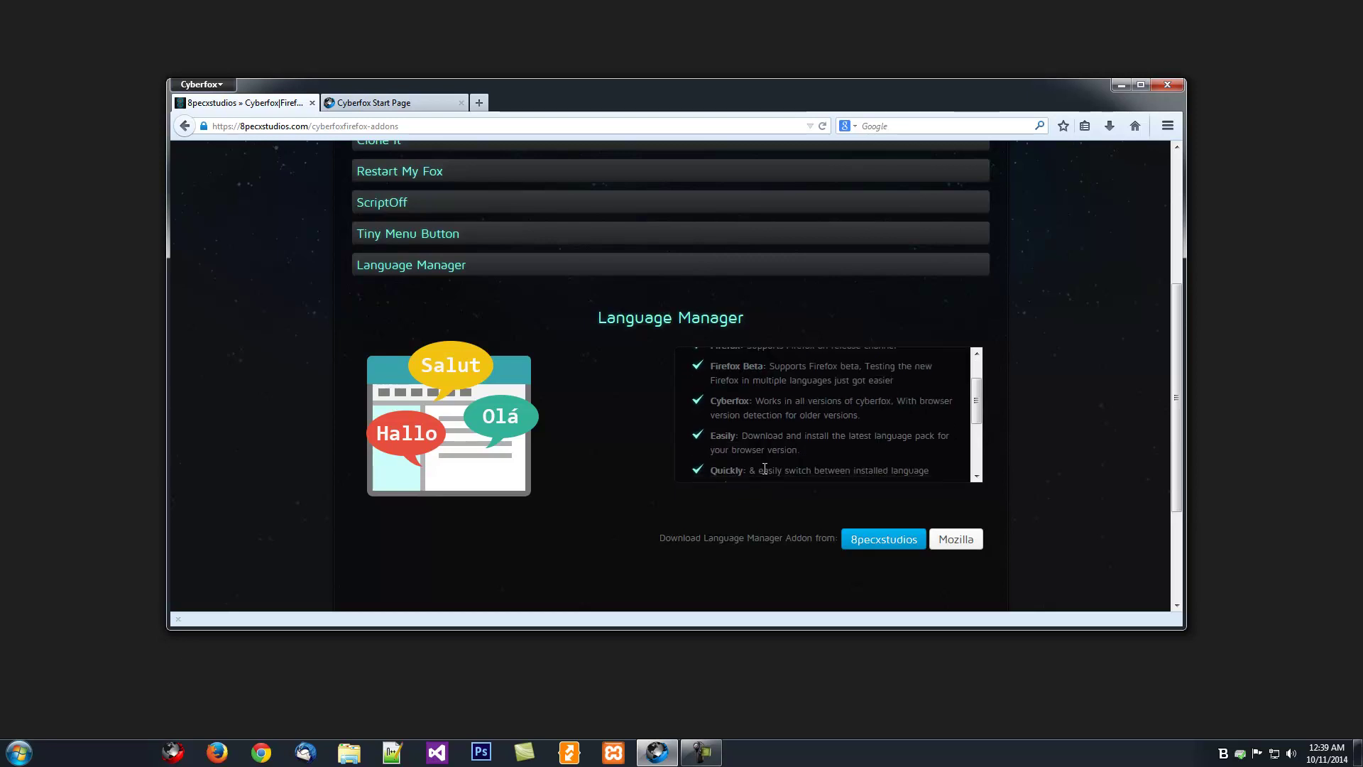
scroll(800, 433, down, 6)
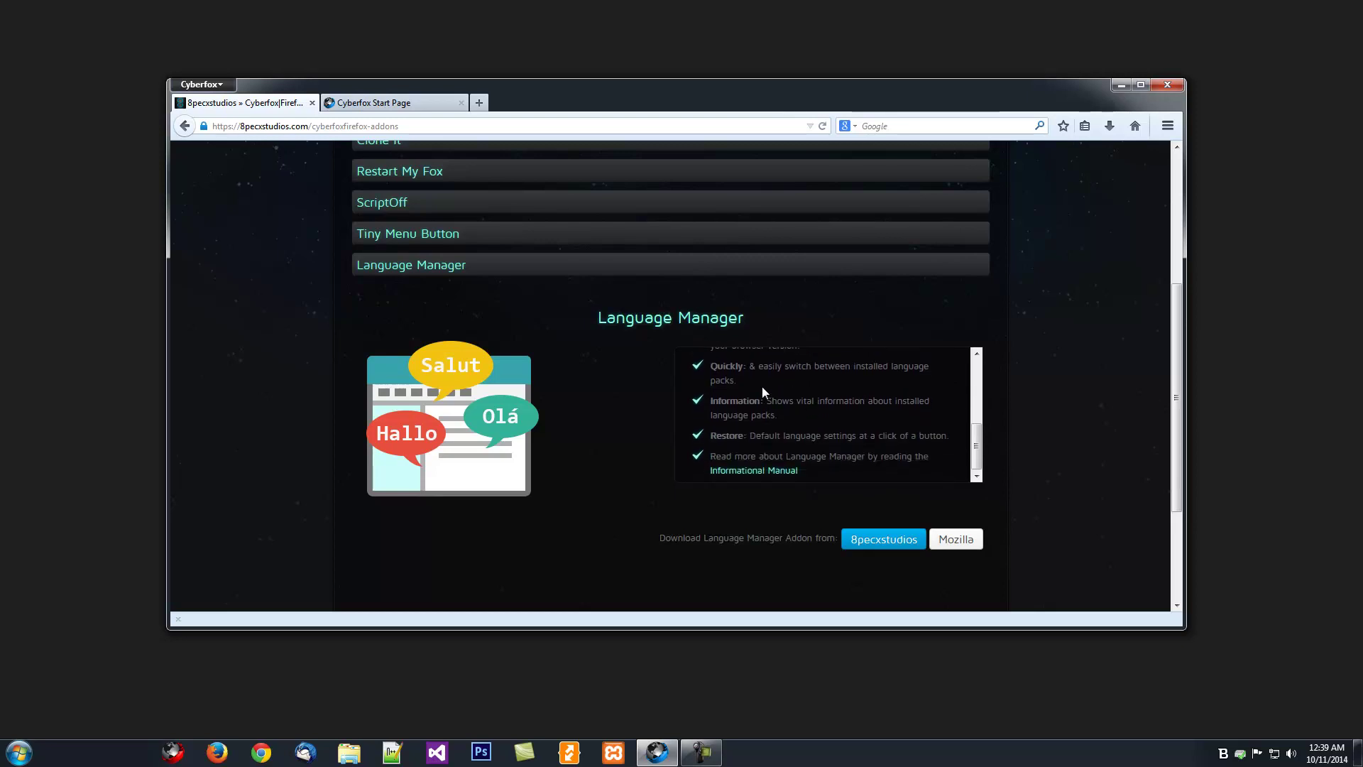
- Download and install Language Manager from 8pecxstudios, dismiss the Sync notice, and restart Cyberfox
click(851, 385)
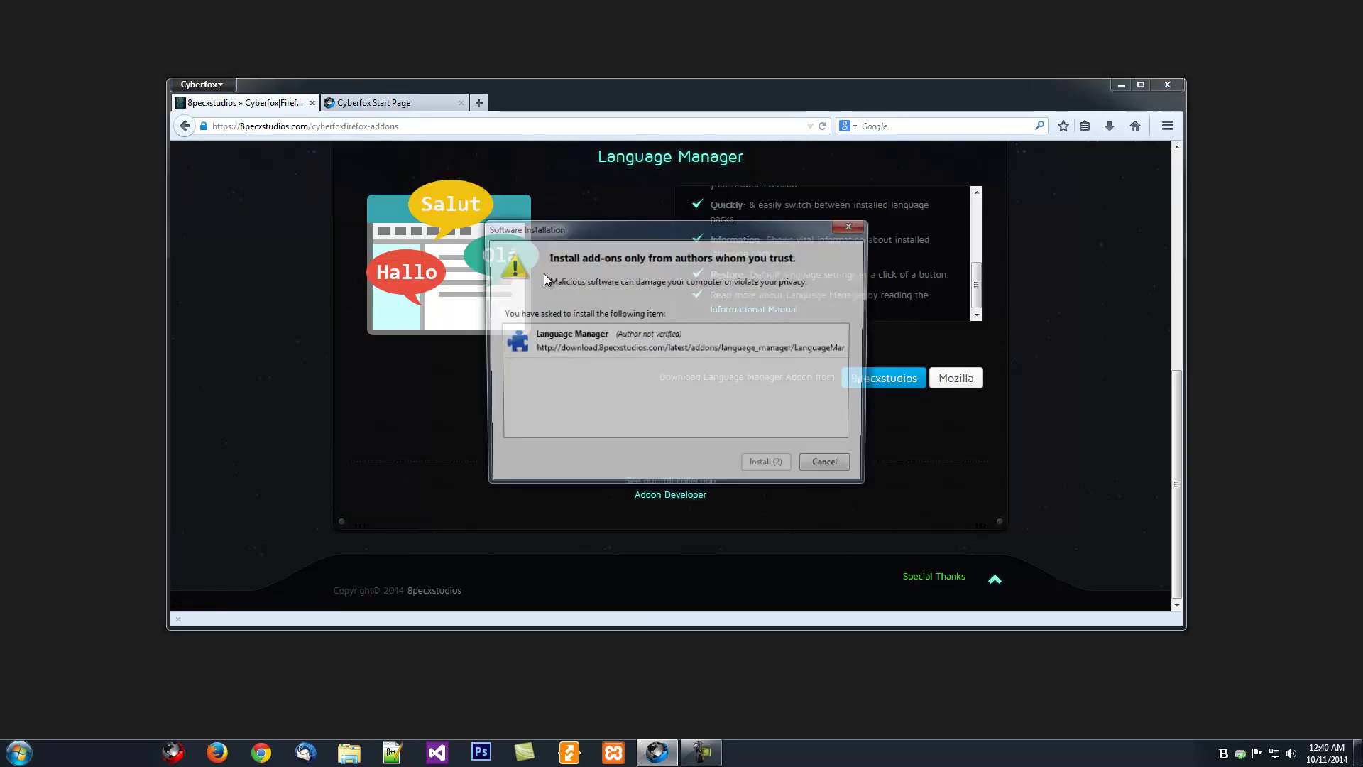
click(769, 467)
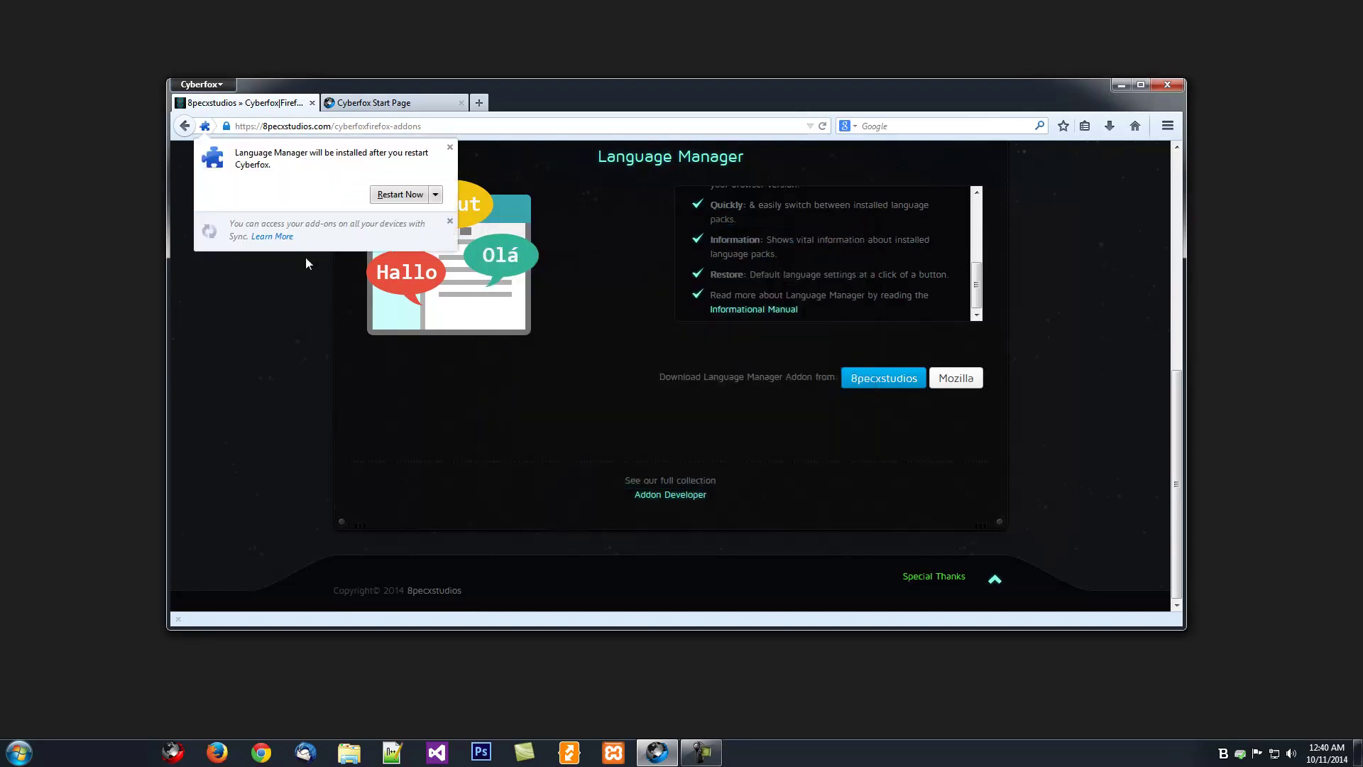
click(448, 222)
click(403, 198)
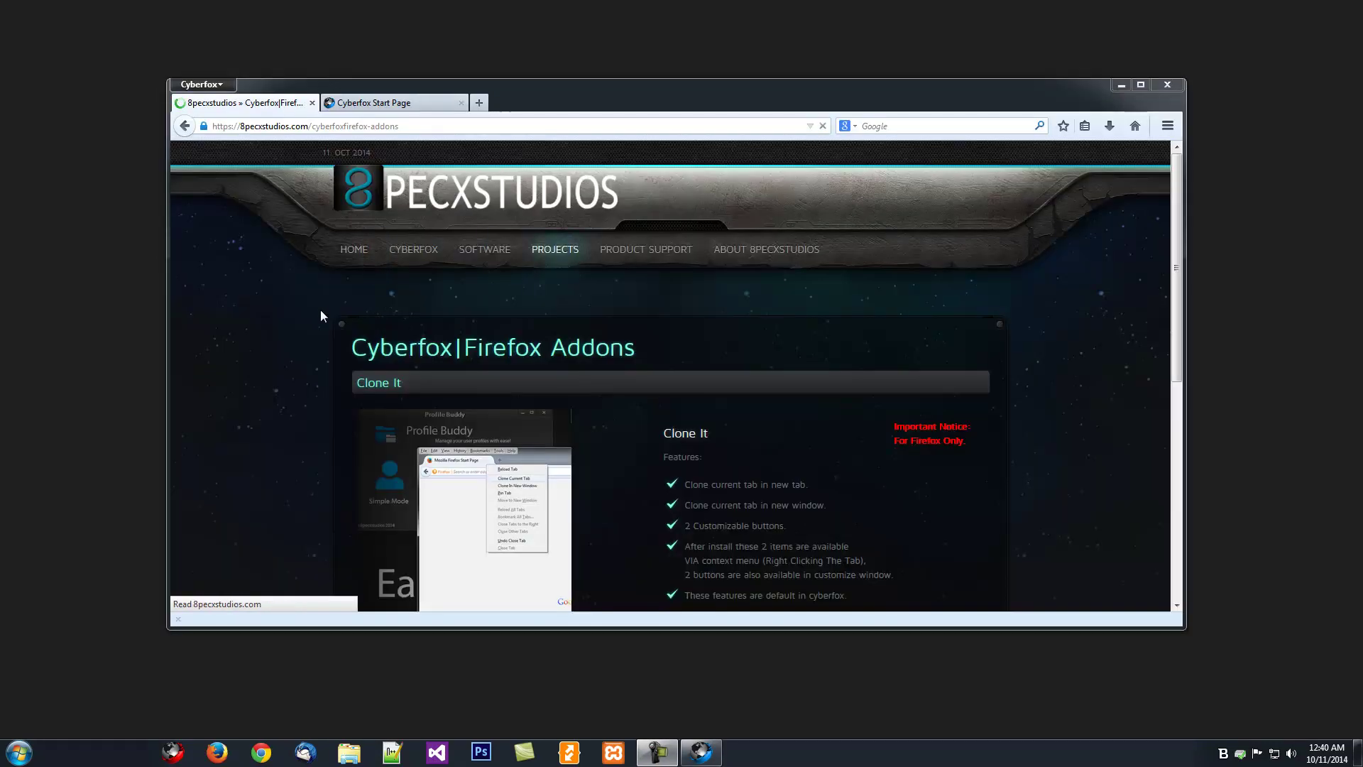
- Close the 8pecxstudios page and enable the classic Menu Bar from the toolbar menu
click(312, 102)
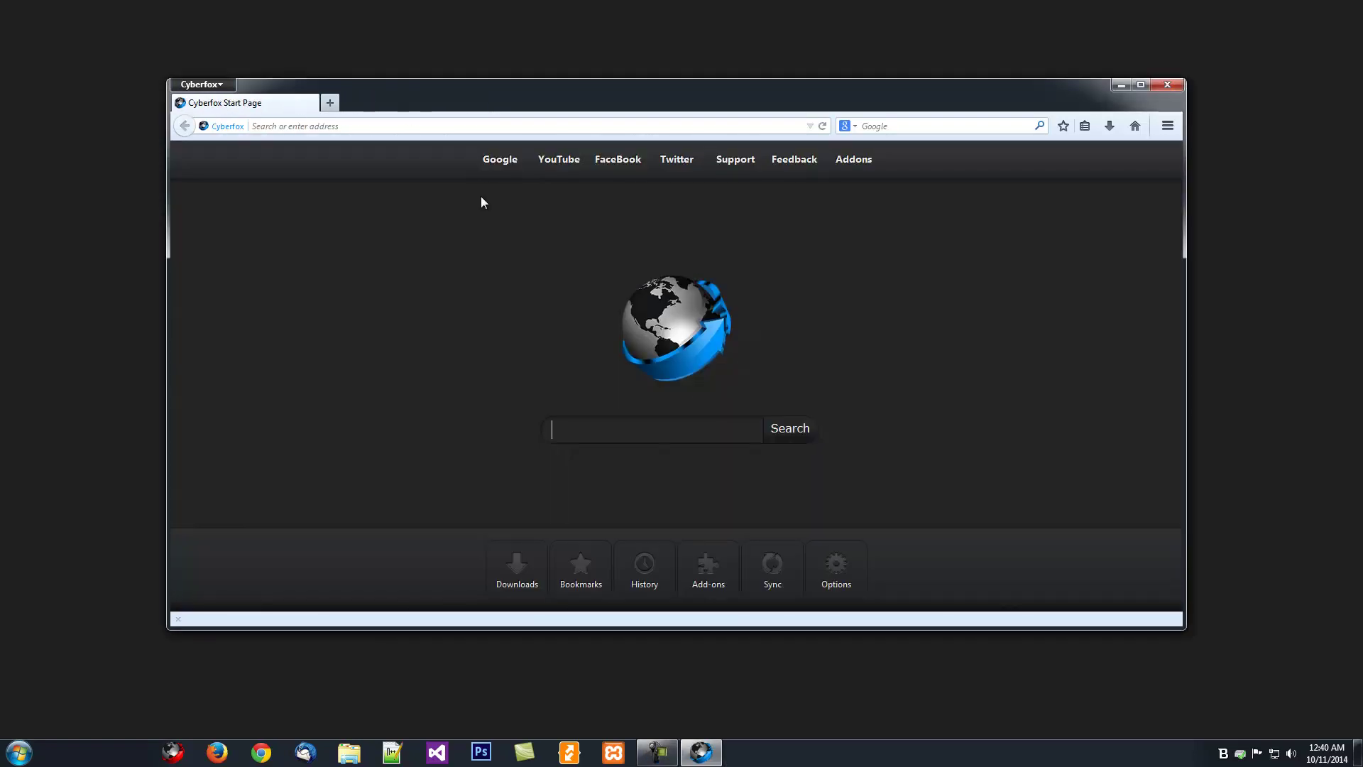
click(199, 83)
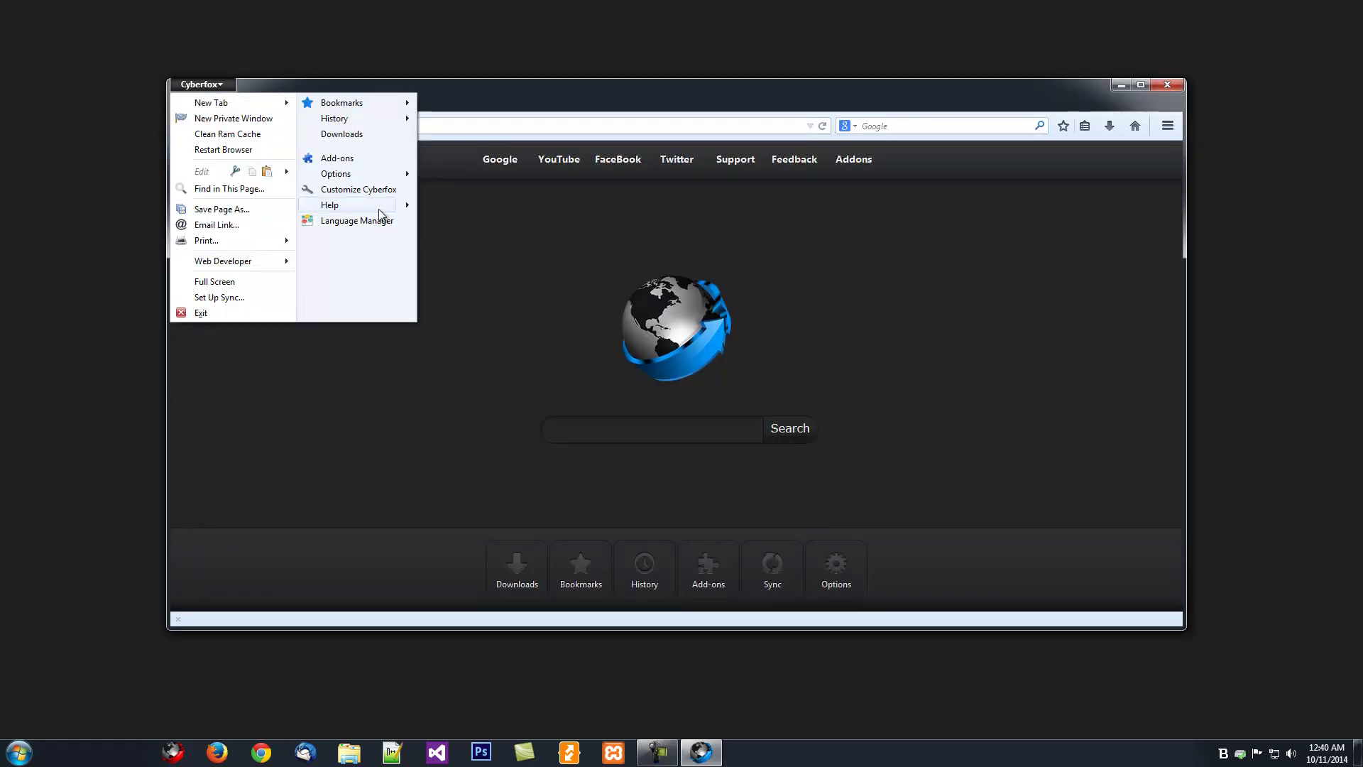
click(207, 86)
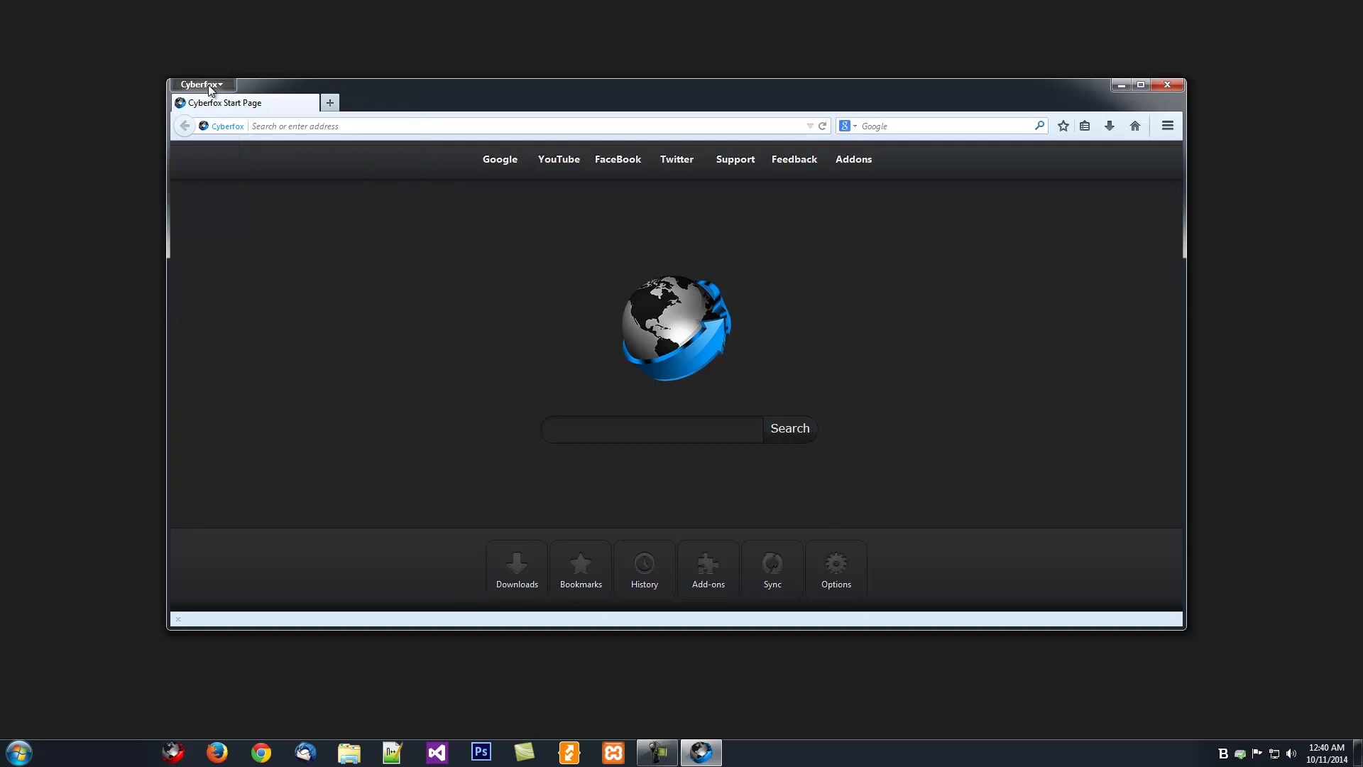
click(207, 86)
right_click(447, 107)
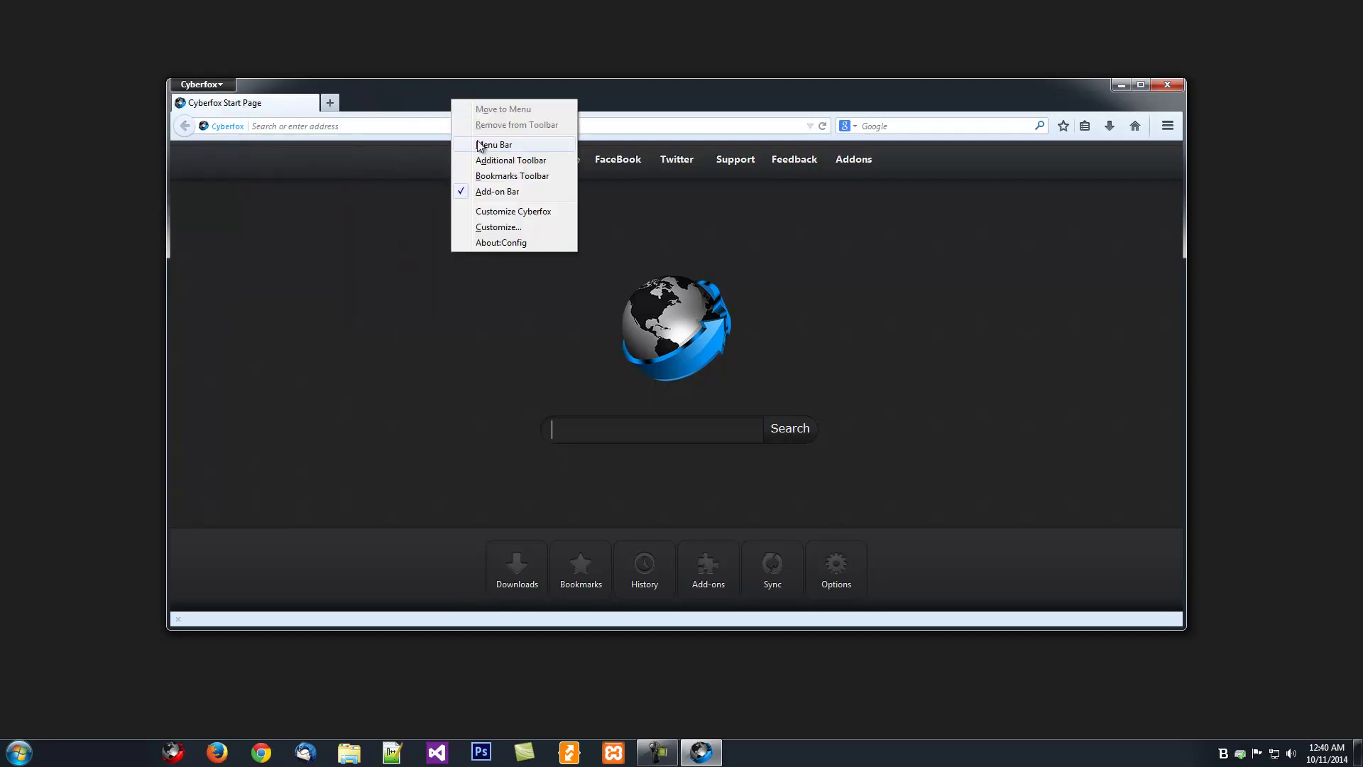
click(468, 149)
- Drag Language Manager onto the navigation toolbar in Customize mode and open its page
click(410, 85)
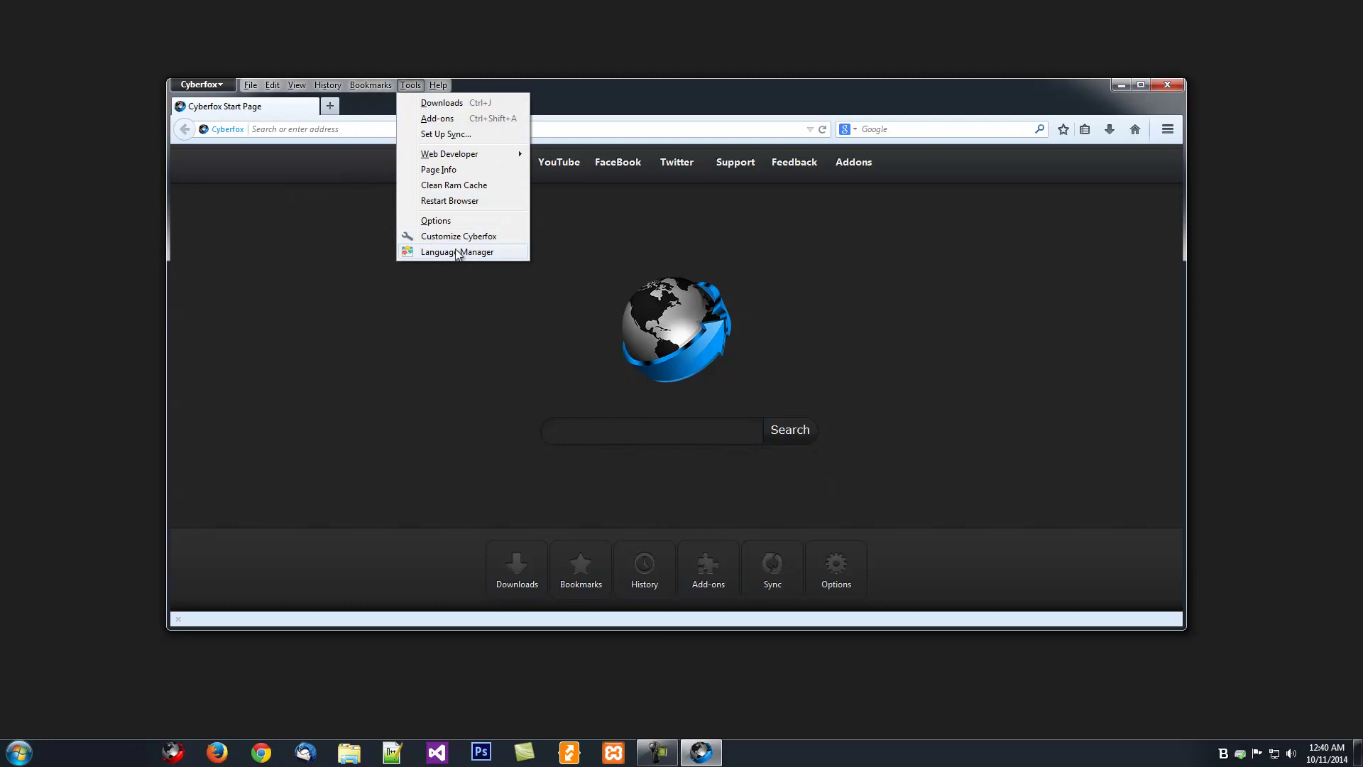
click(722, 253)
click(1168, 130)
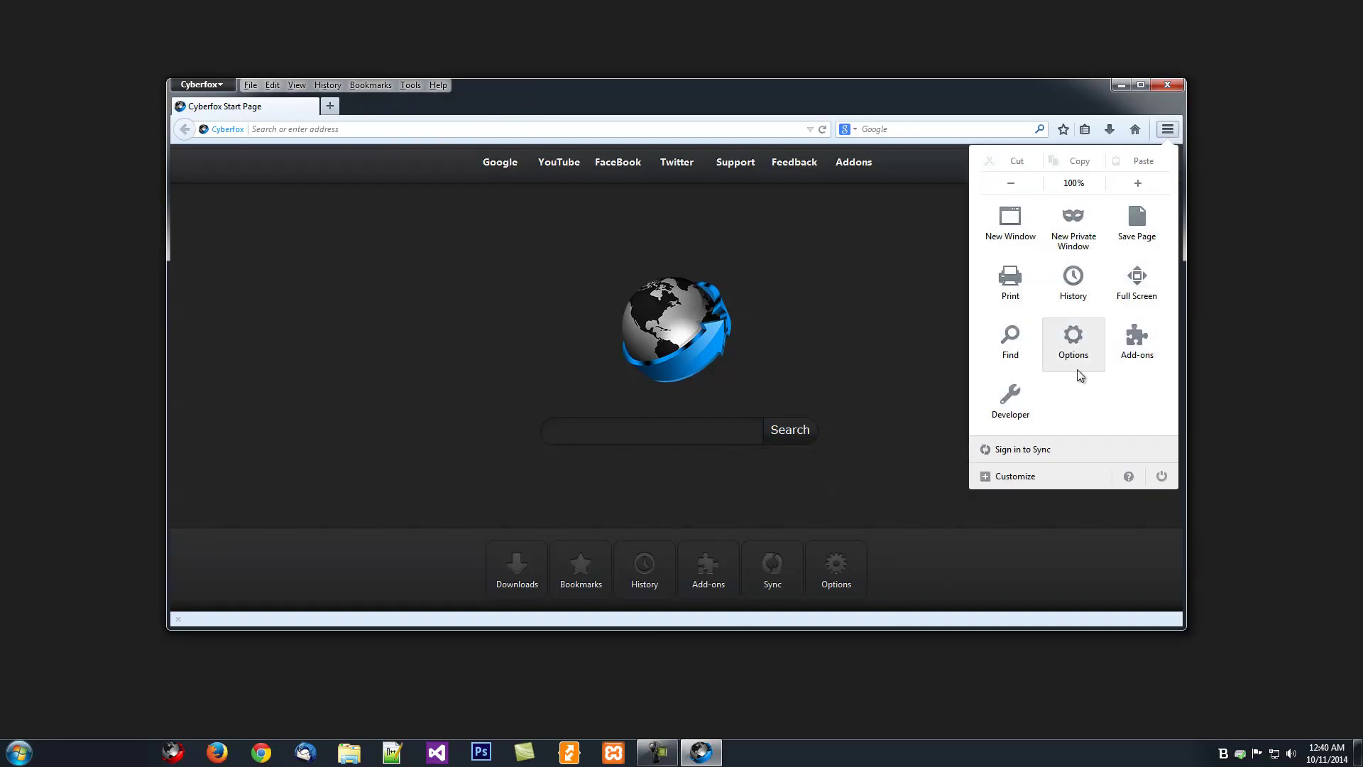
click(1051, 470)
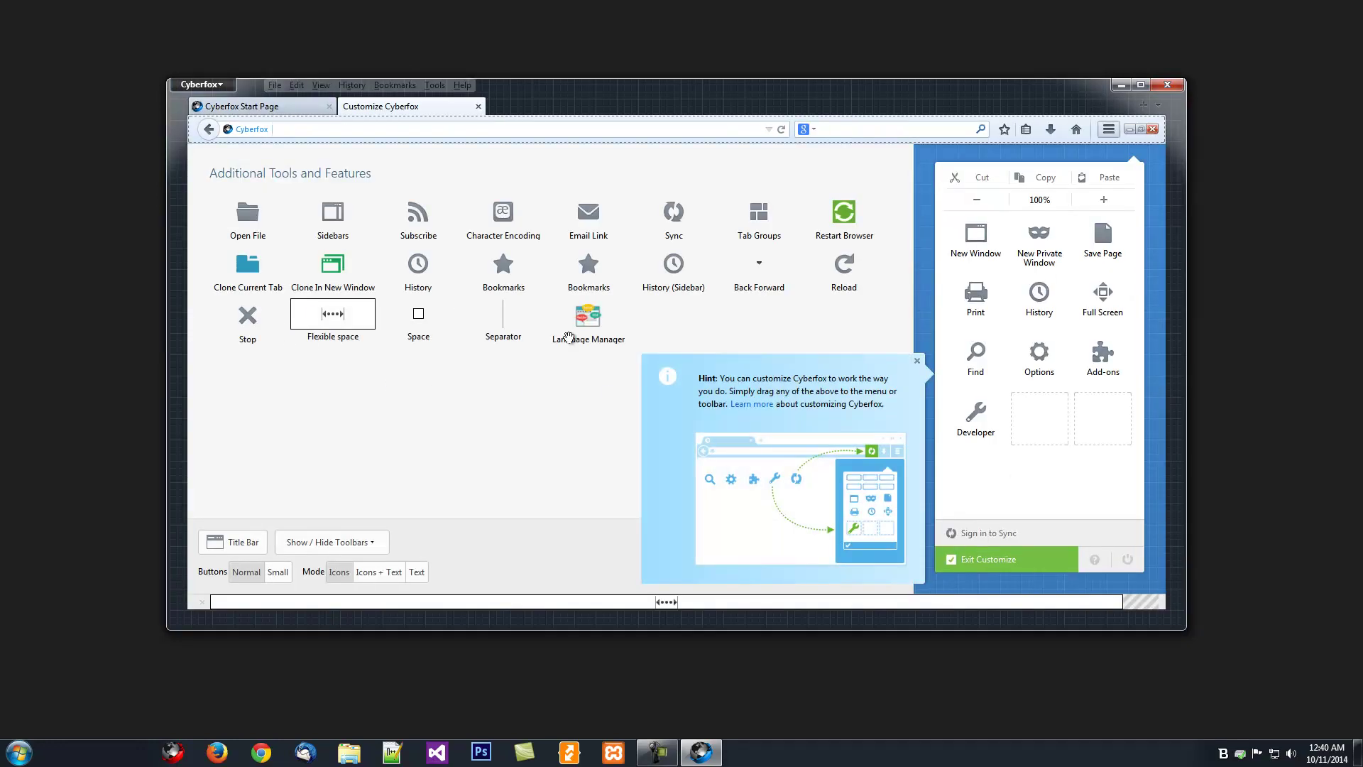
drag(588, 317, 1032, 134)
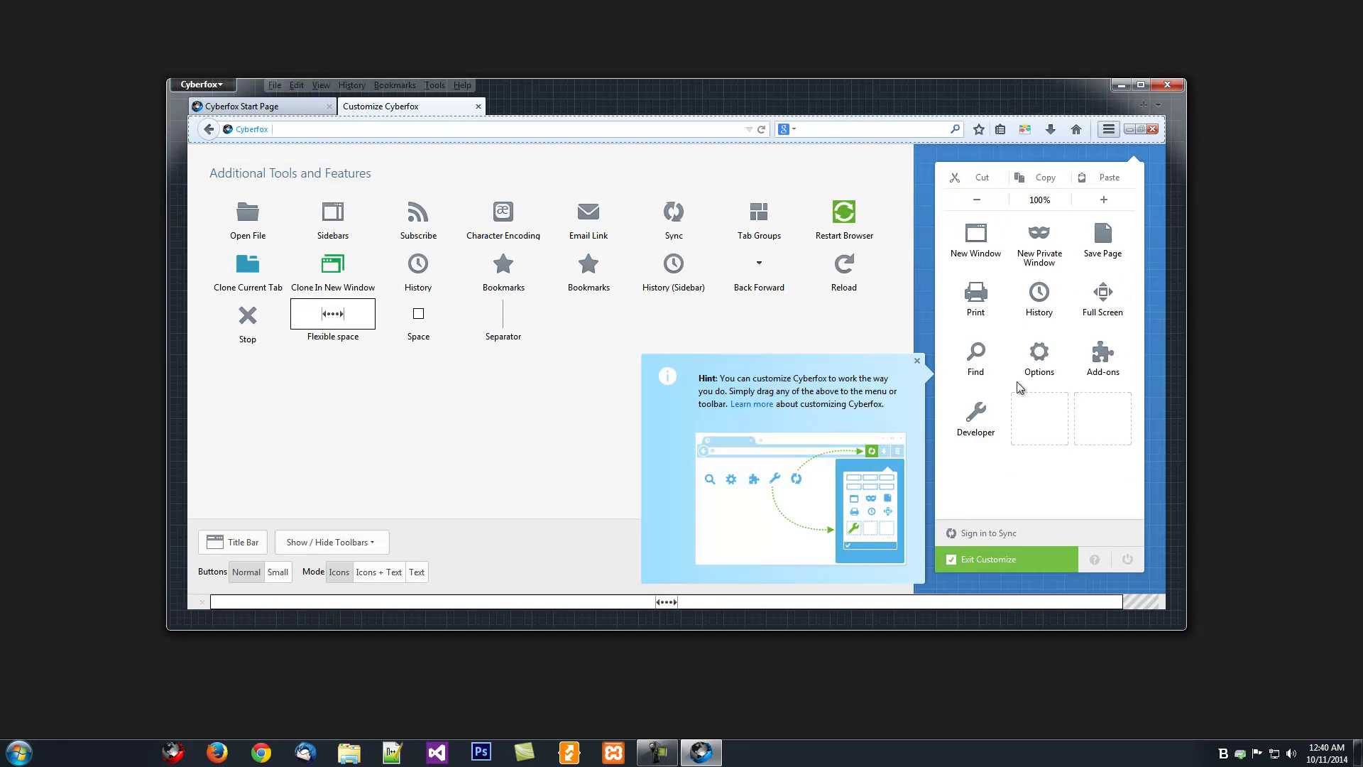
click(1074, 560)
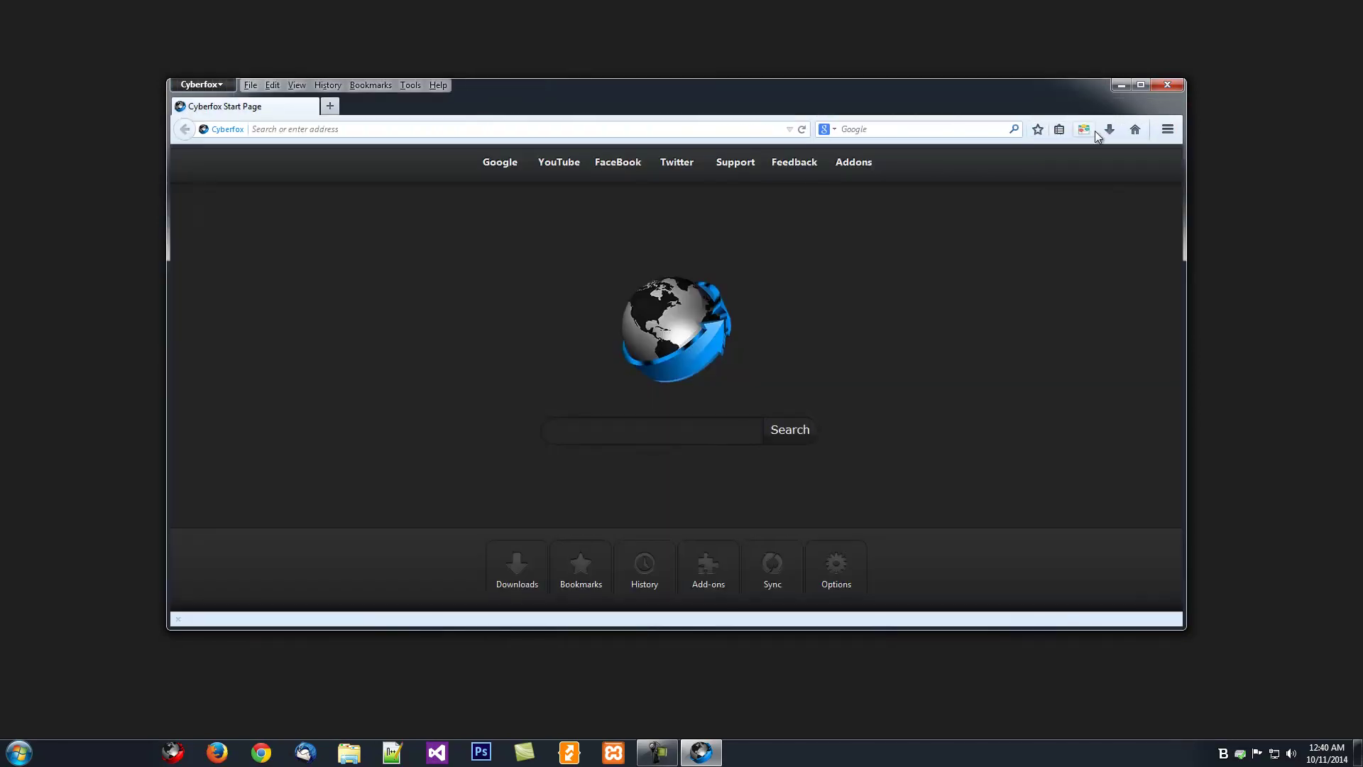
click(1085, 128)
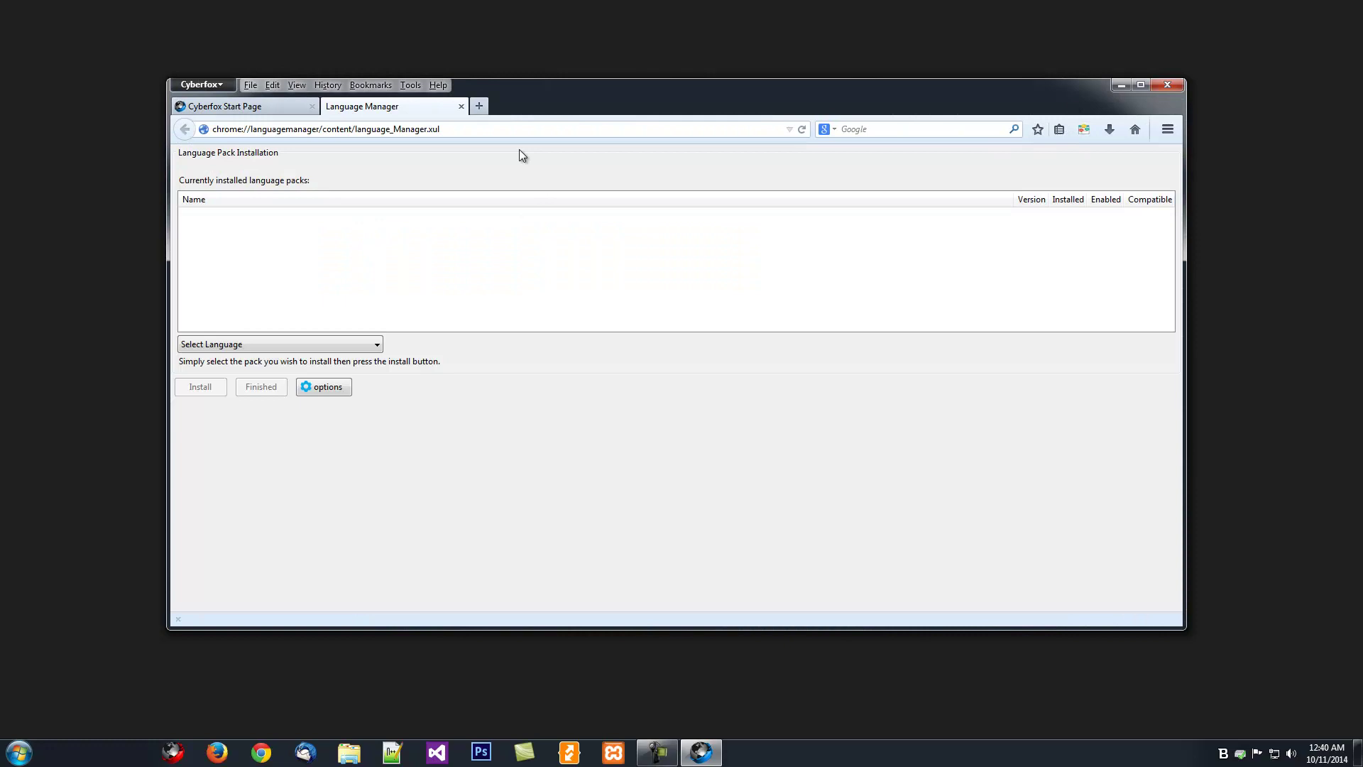
- Close the Start Page tab and hide the Menu Bar again
click(312, 107)
right_click(416, 100)
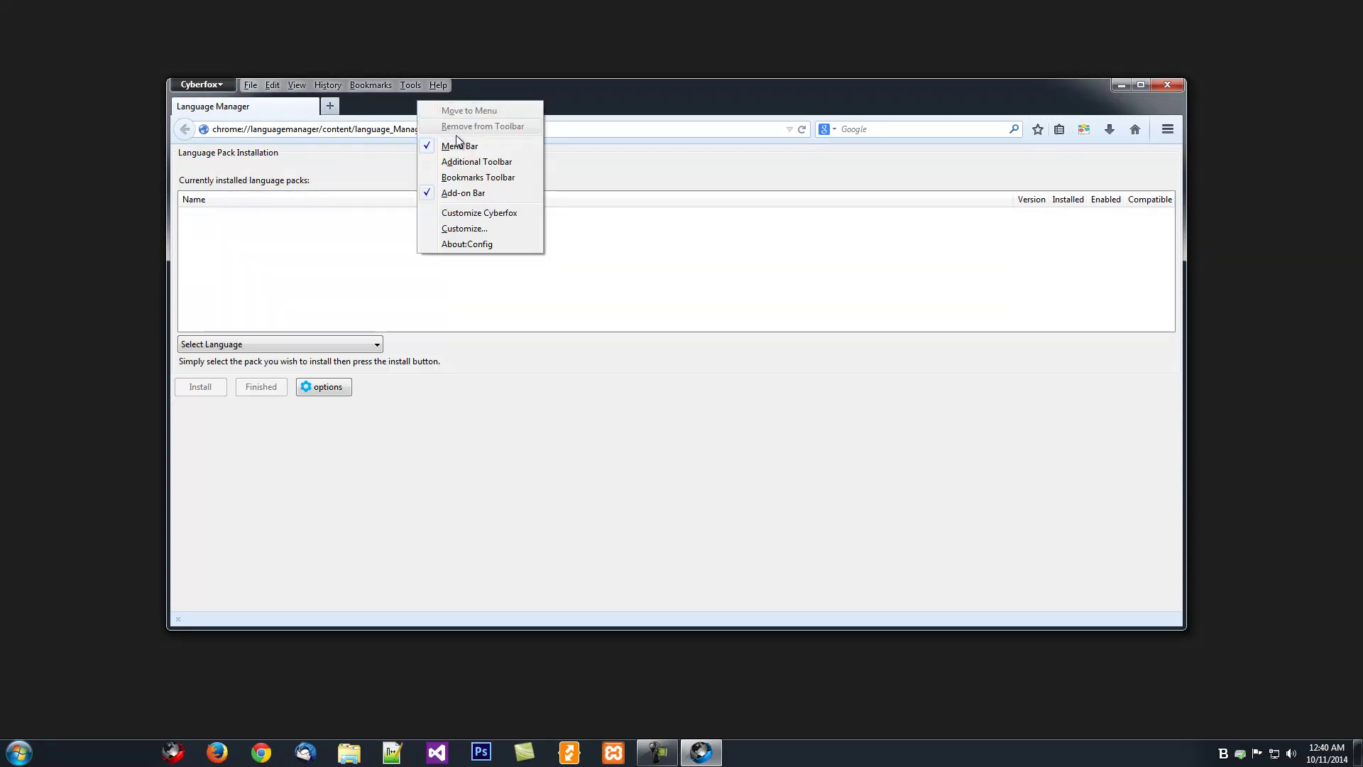
click(458, 145)
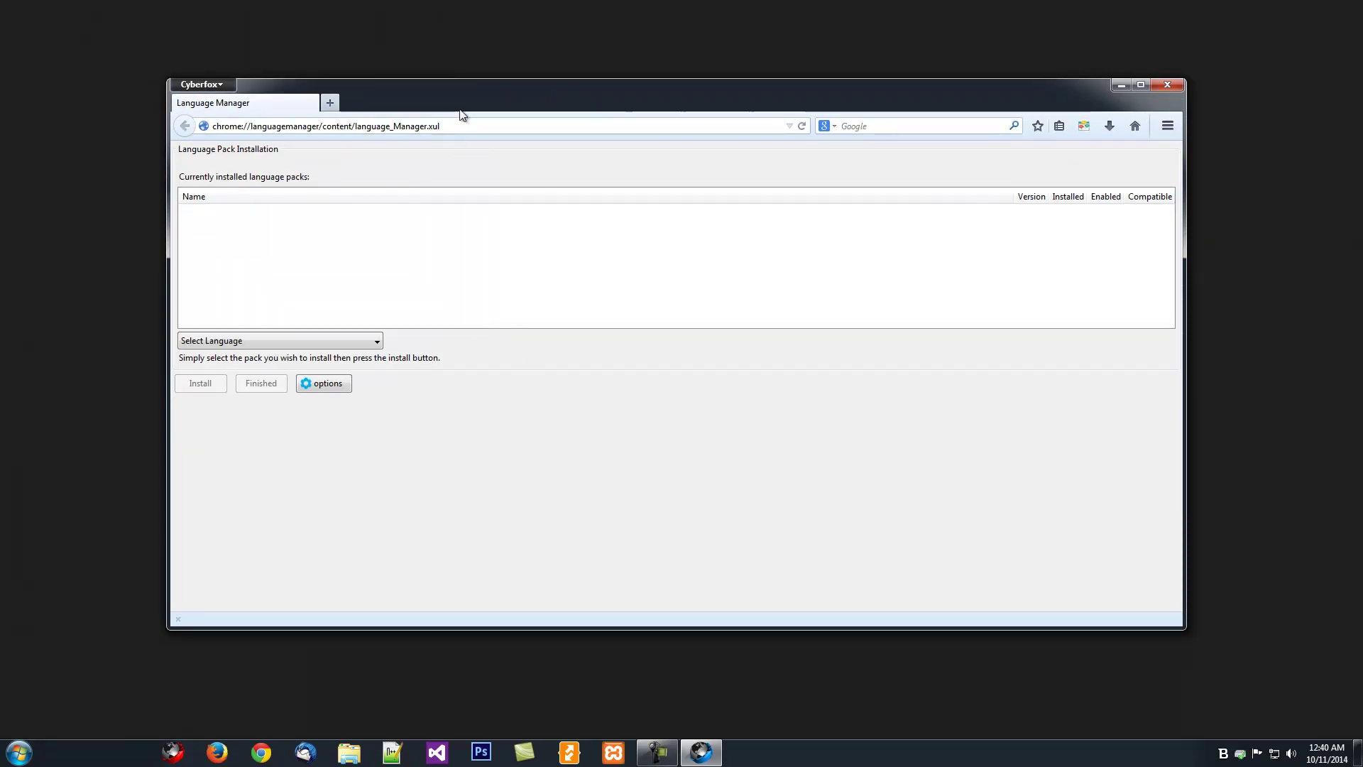
- Narrow the browser window and move it toward the centre of the screen
mouse_move(461, 115)
mouse_down()
mouse_move(434, 110)
mouse_move(446, 128)
mouse_up()
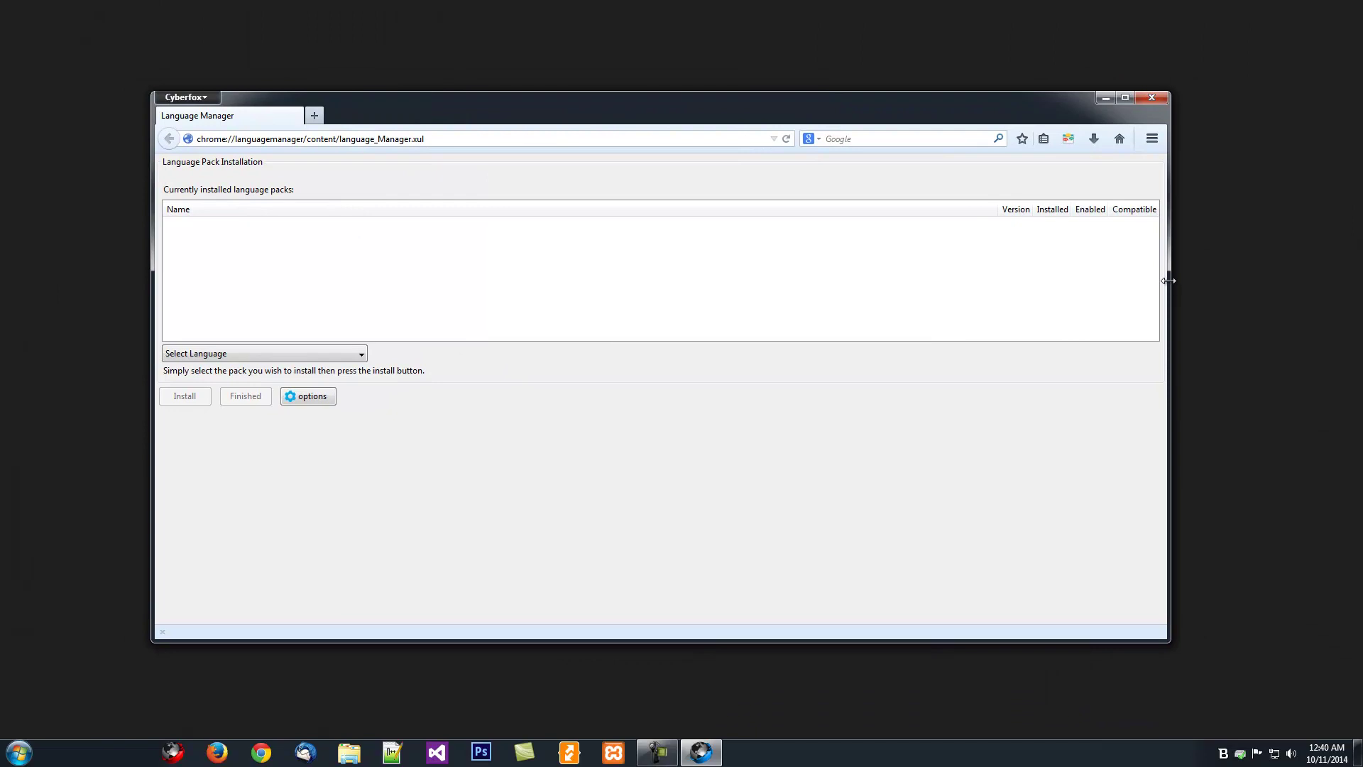
drag(1168, 280, 994, 277)
drag(489, 101, 588, 106)
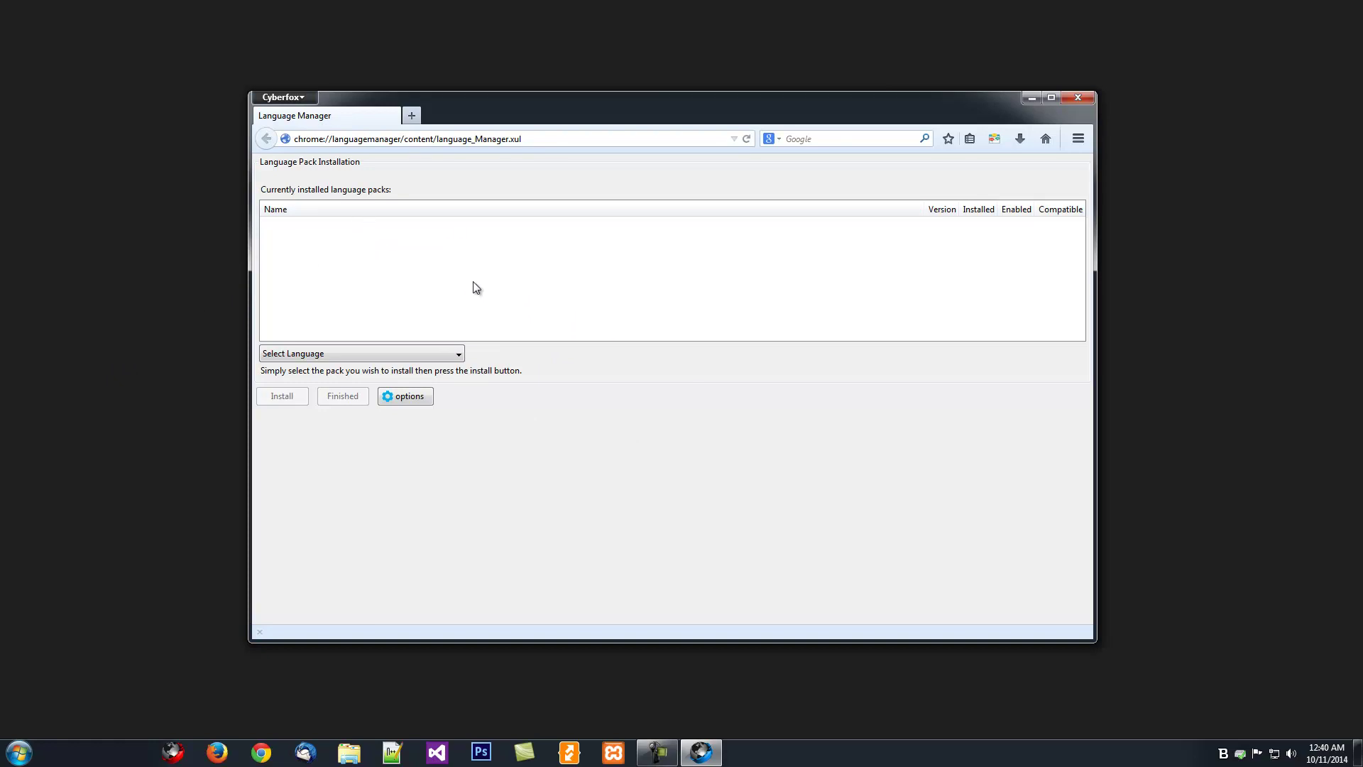
- Select de (German) in the language list, install the Deutsch pack, and dismiss the success popup
click(441, 360)
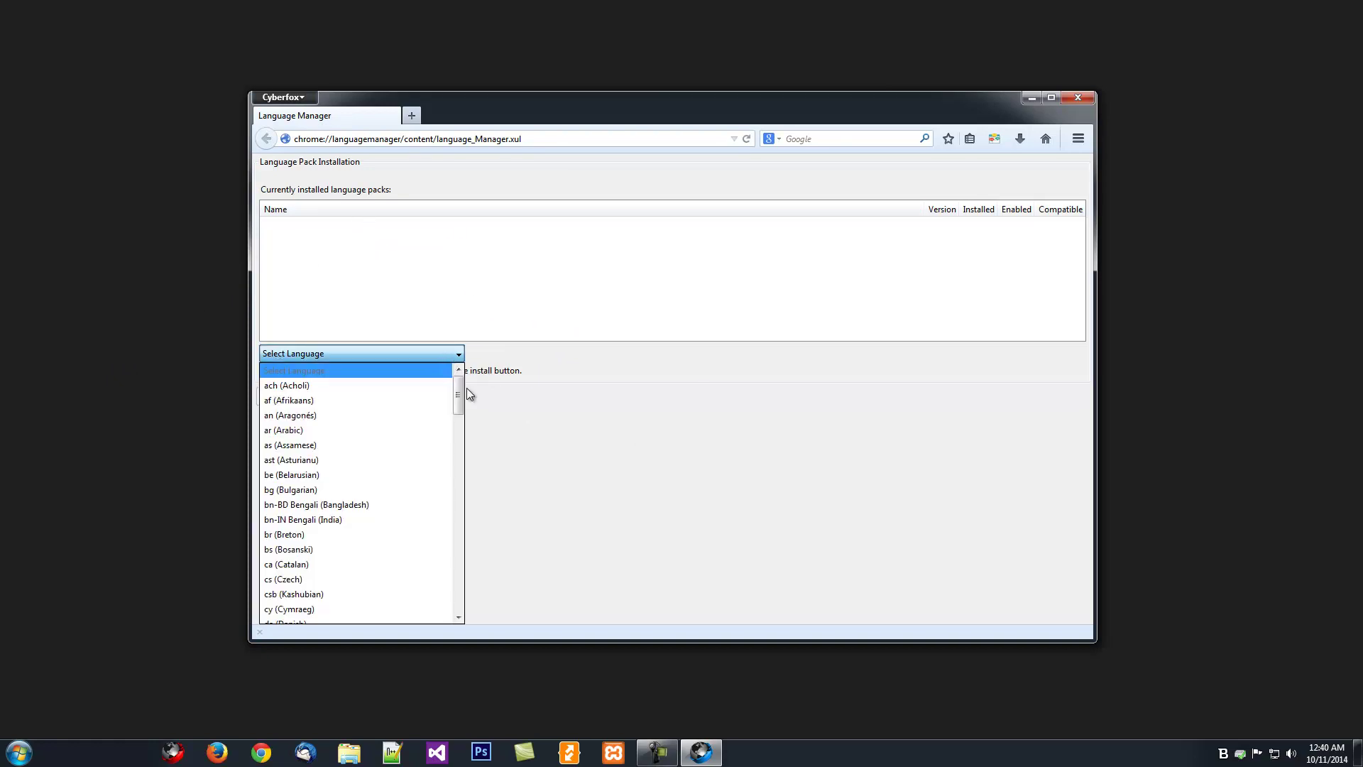
drag(461, 389, 470, 433)
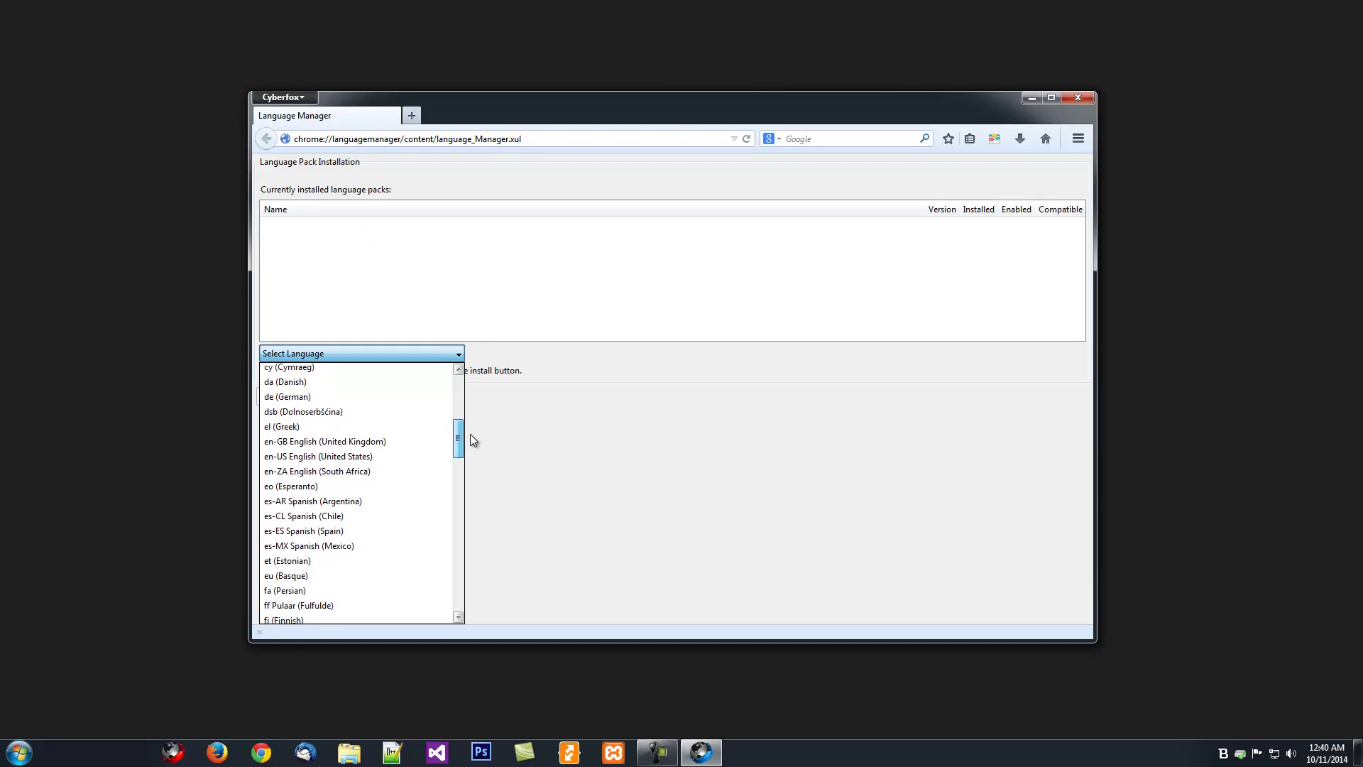
click(326, 394)
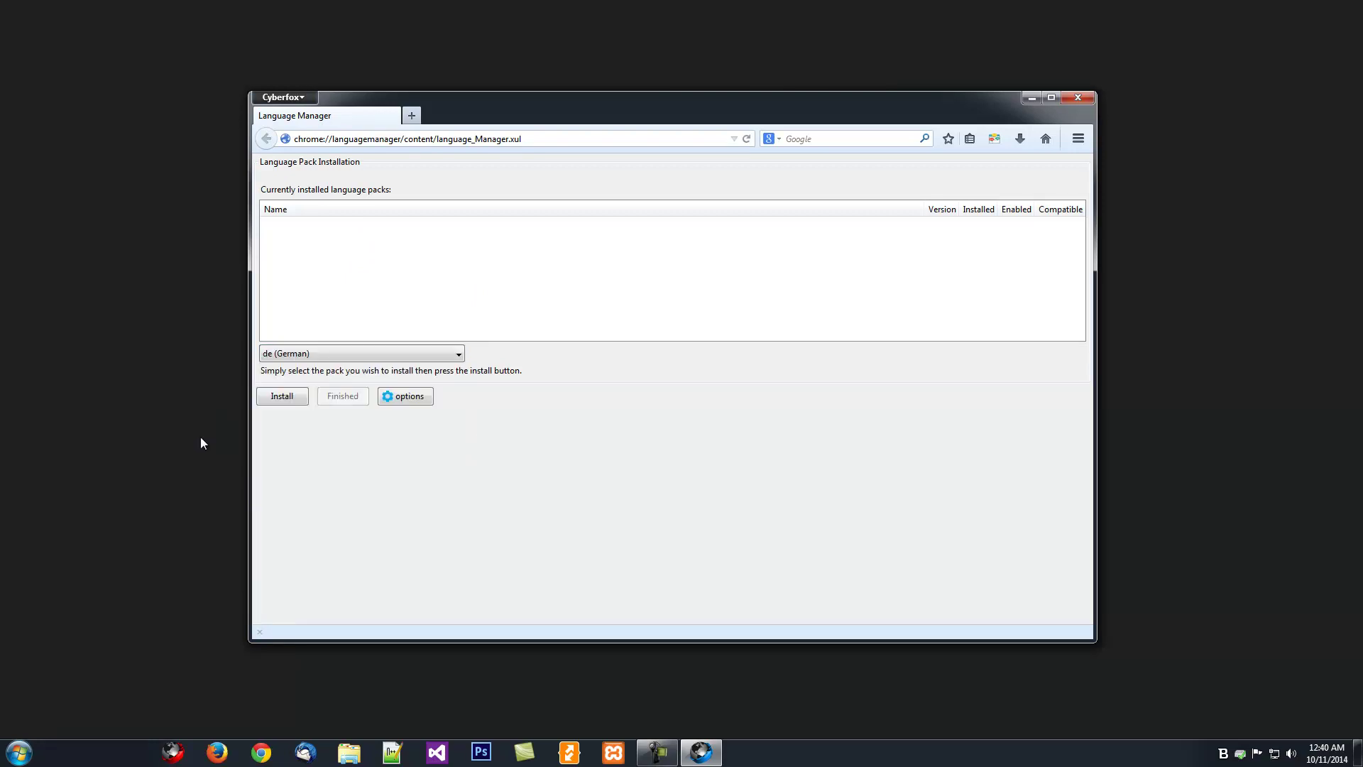
click(284, 394)
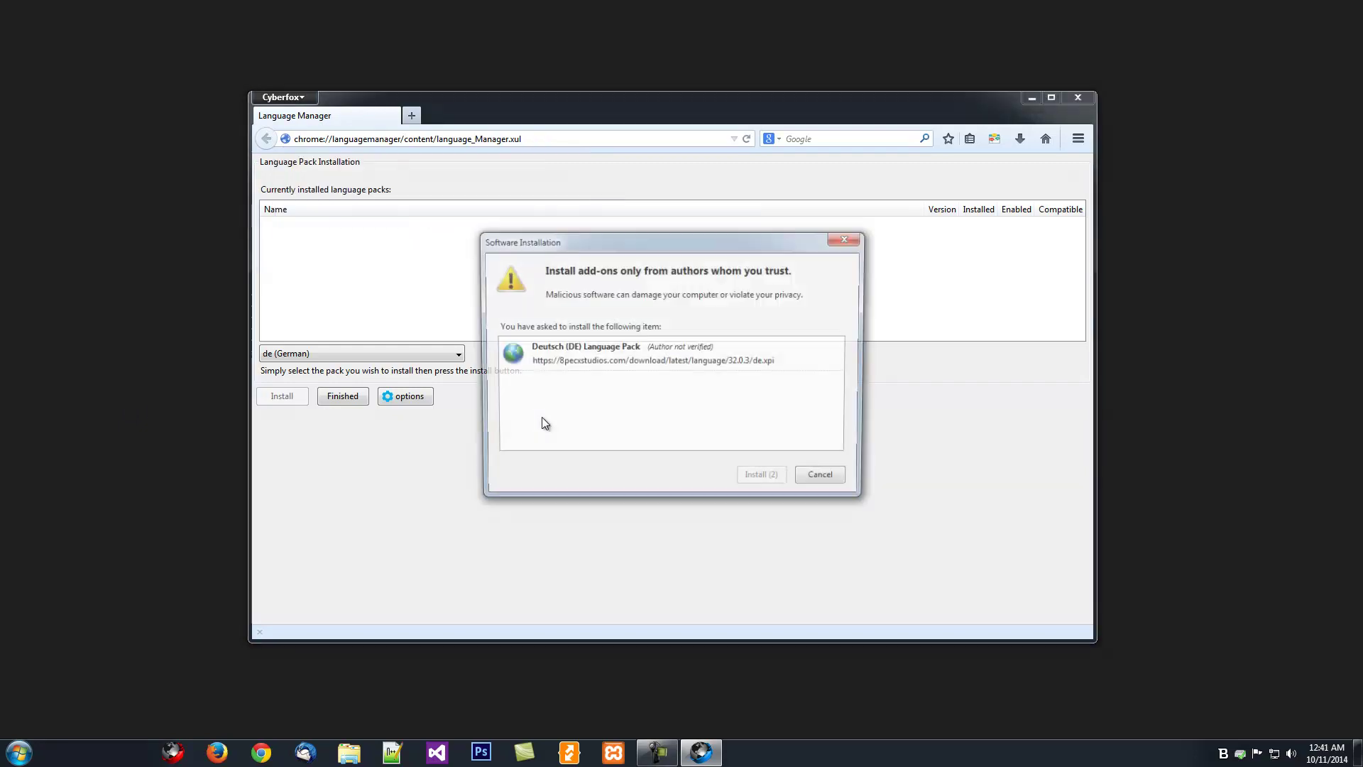
click(766, 481)
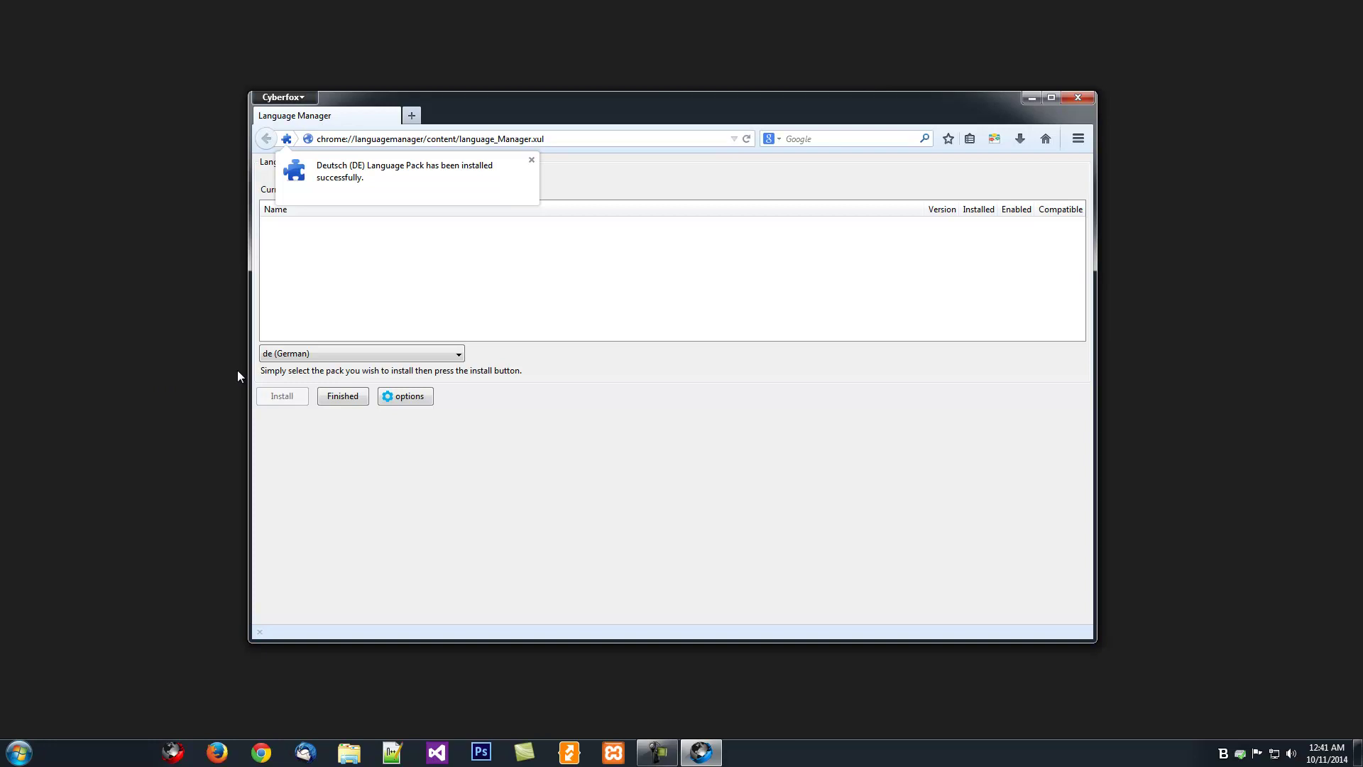
click(532, 160)
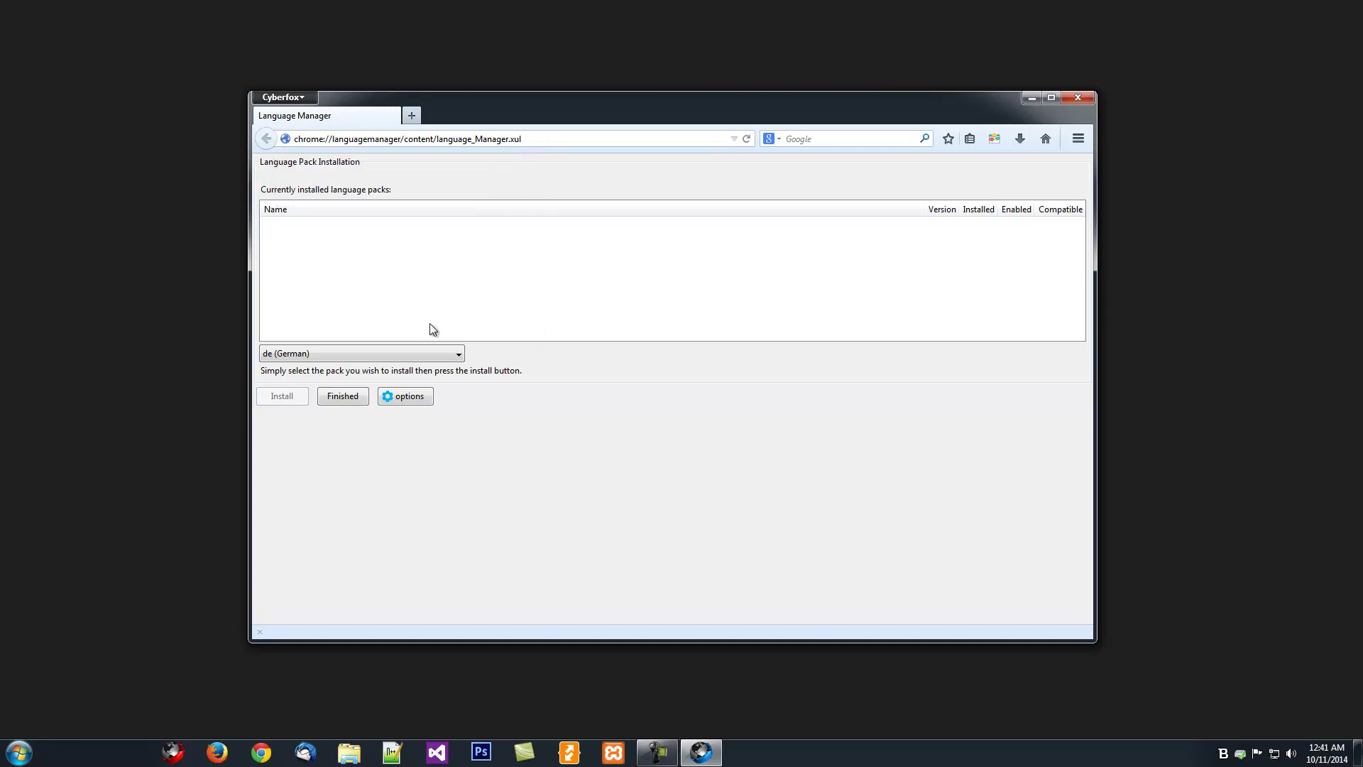
- Select fr (French), install the Français pack, dismiss the popup, and click Finished
click(386, 355)
scroll(408, 412, down, 5)
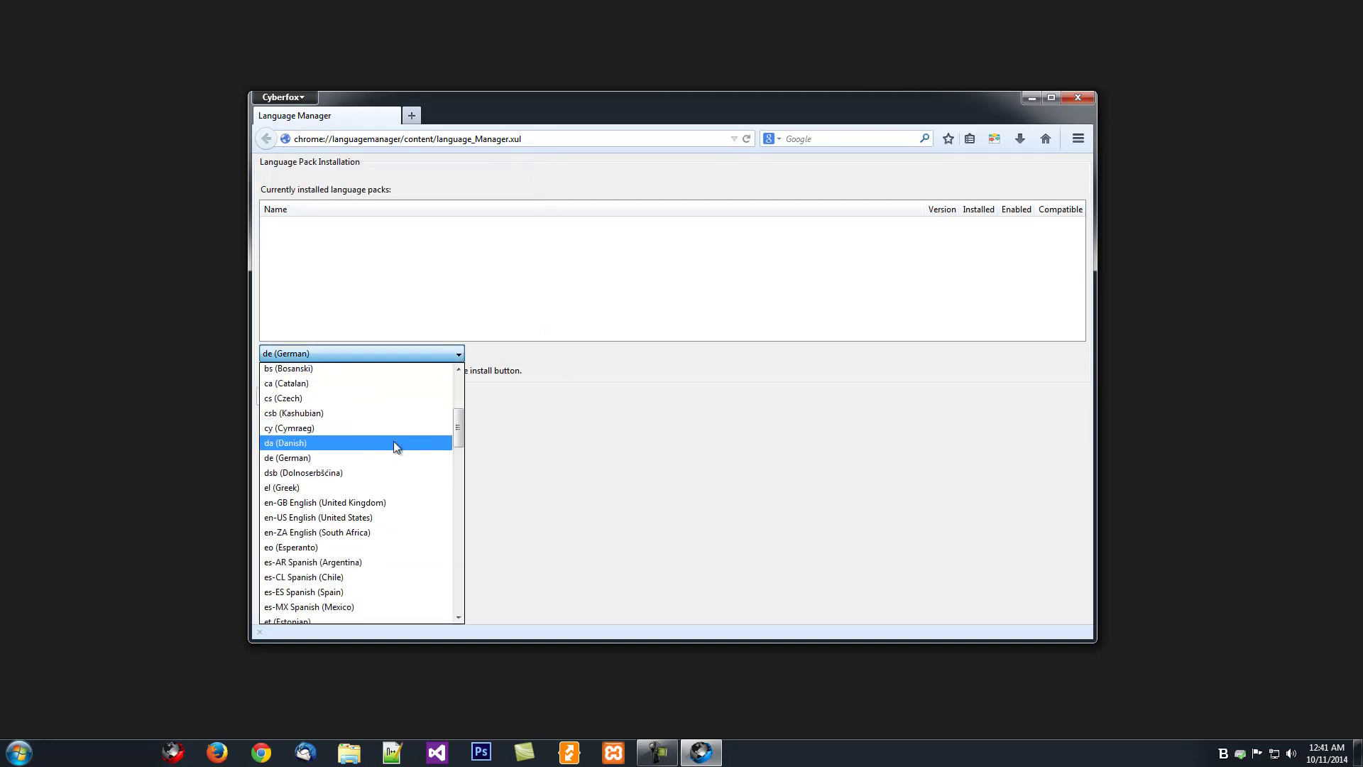
scroll(341, 489, down, 3)
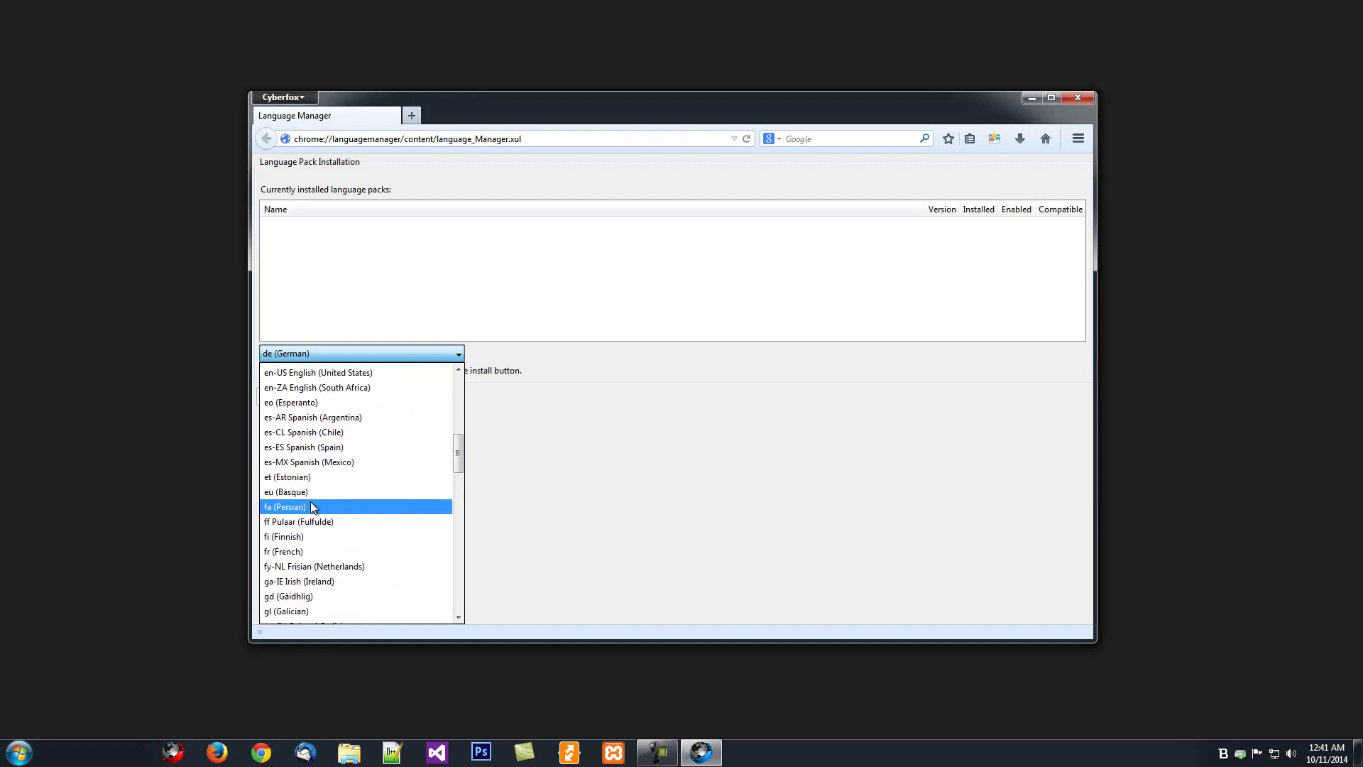
click(288, 552)
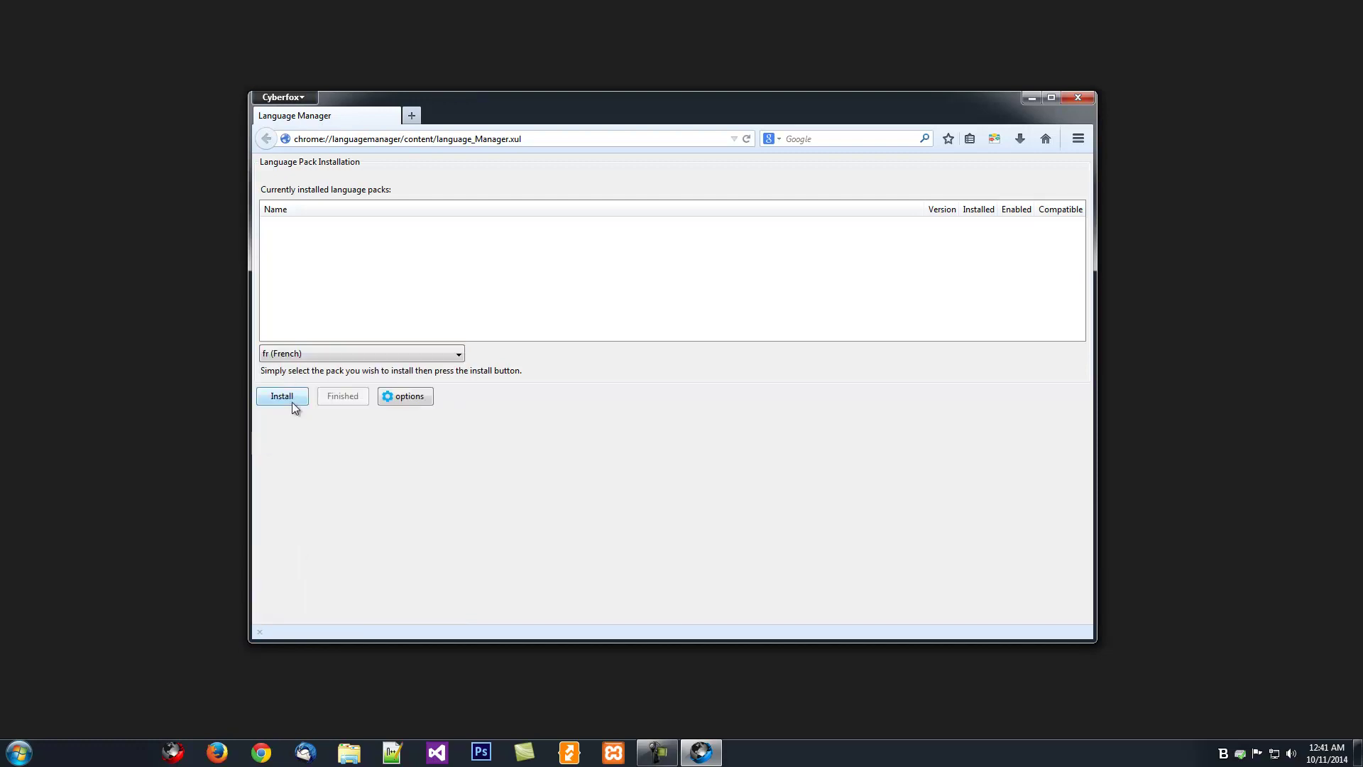
click(290, 399)
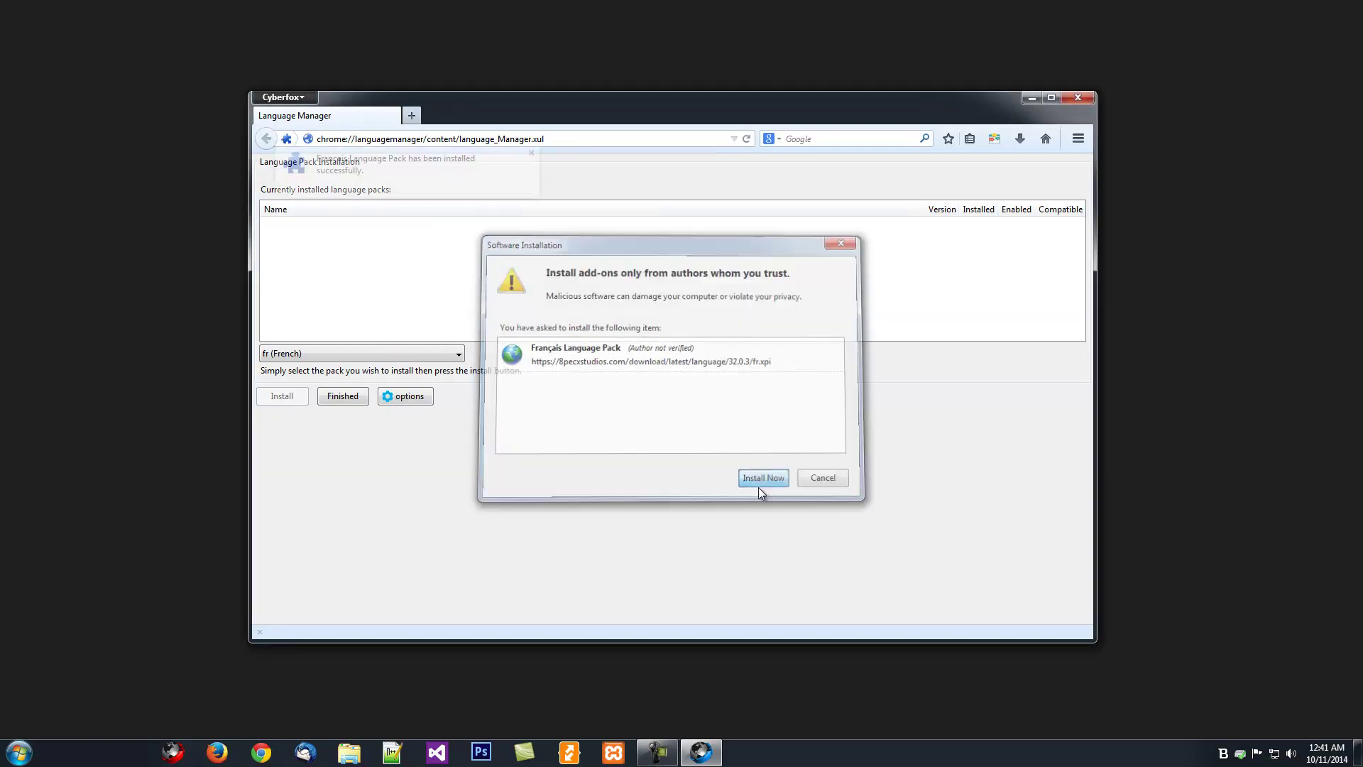
click(760, 484)
click(531, 160)
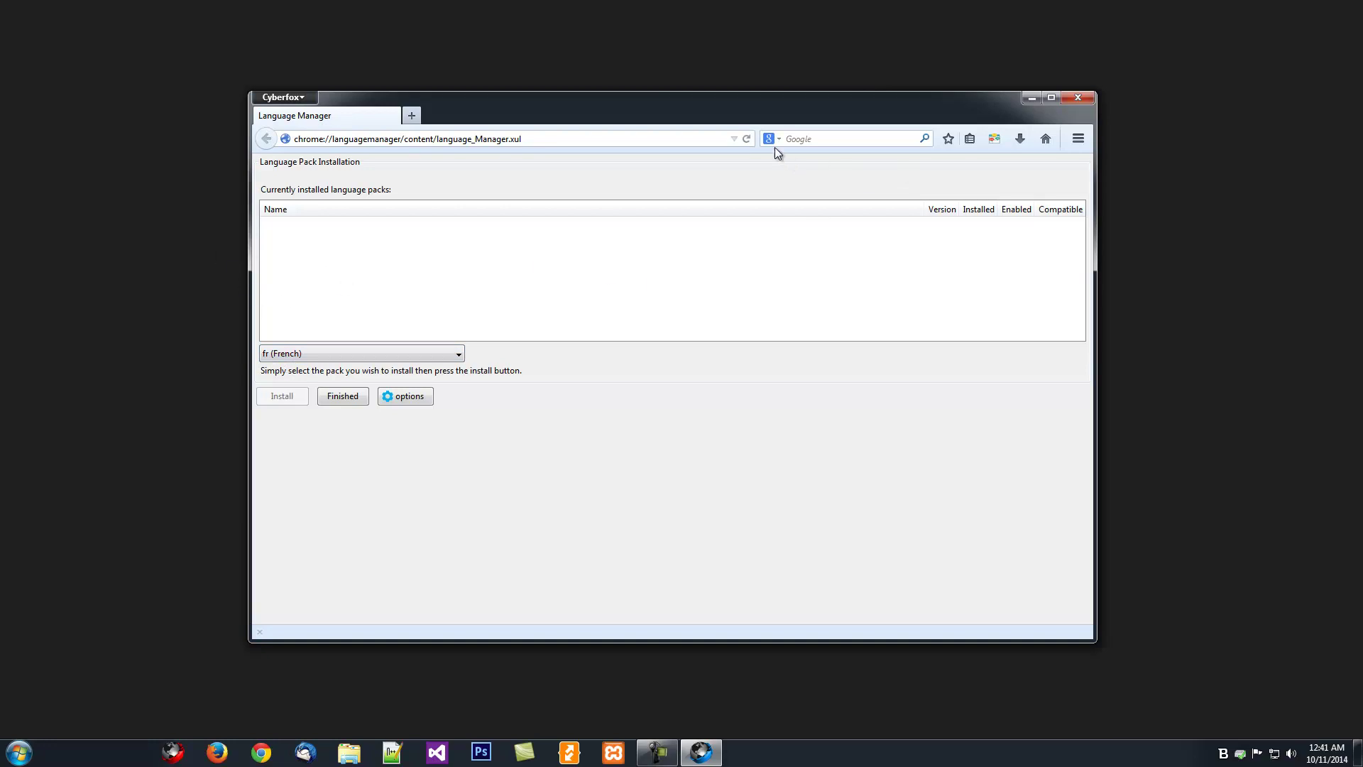
click(745, 139)
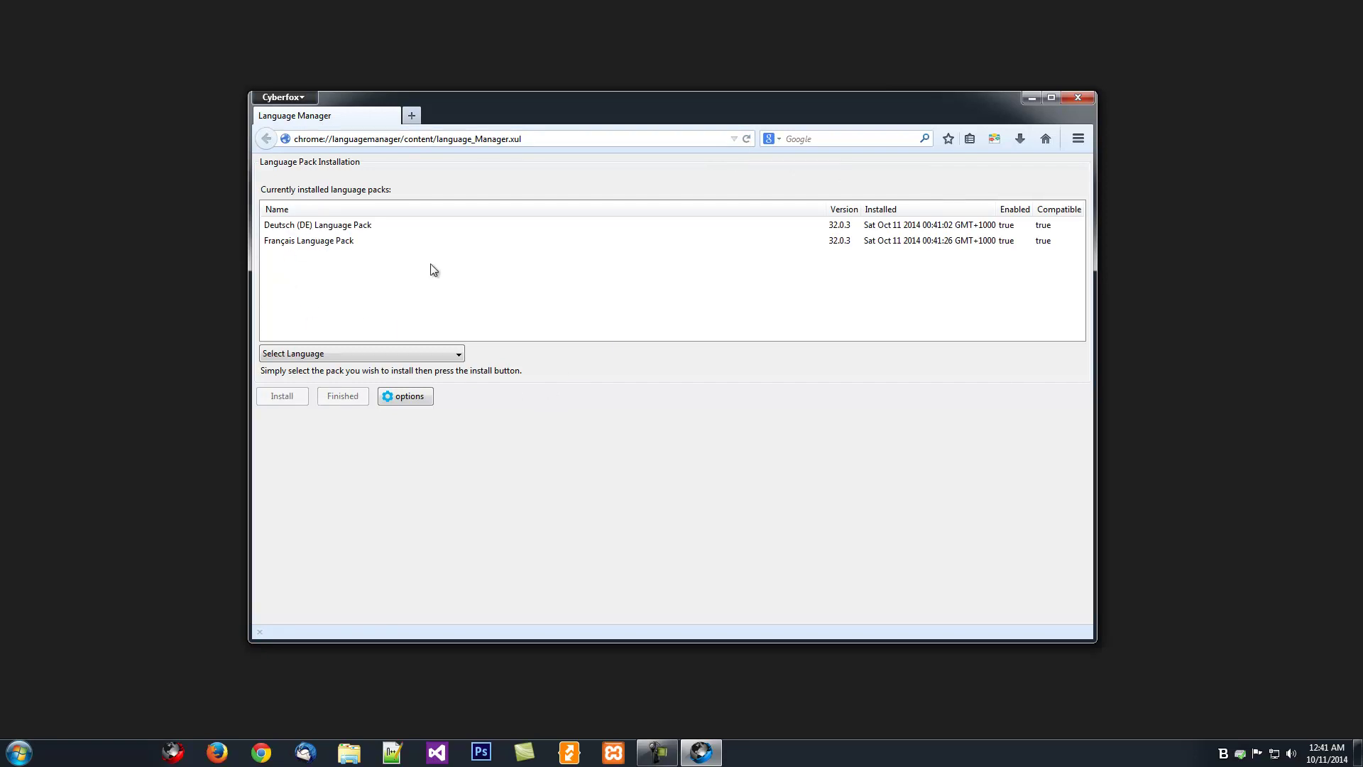
- Activate the Deutsch (DE) Language Pack and confirm restarting Cyberfox in German
click(353, 227)
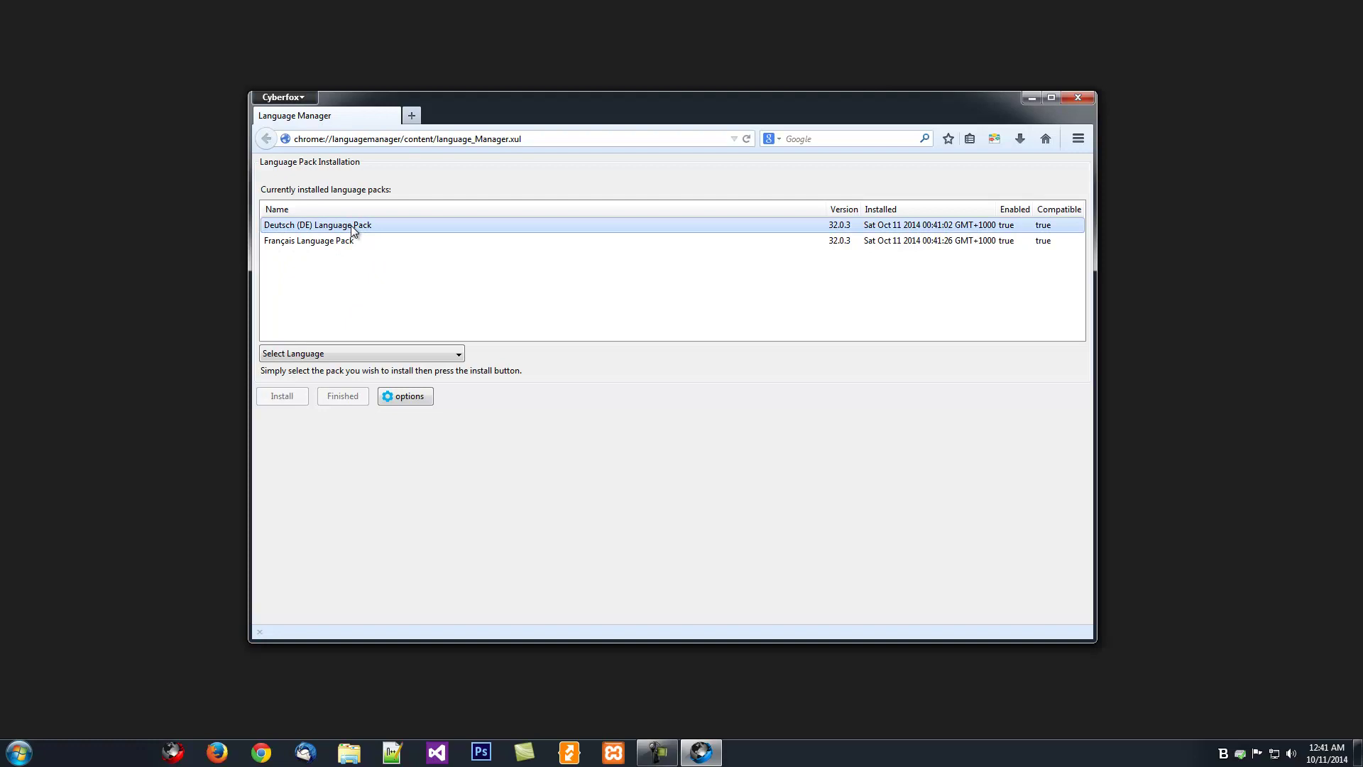
click(353, 227)
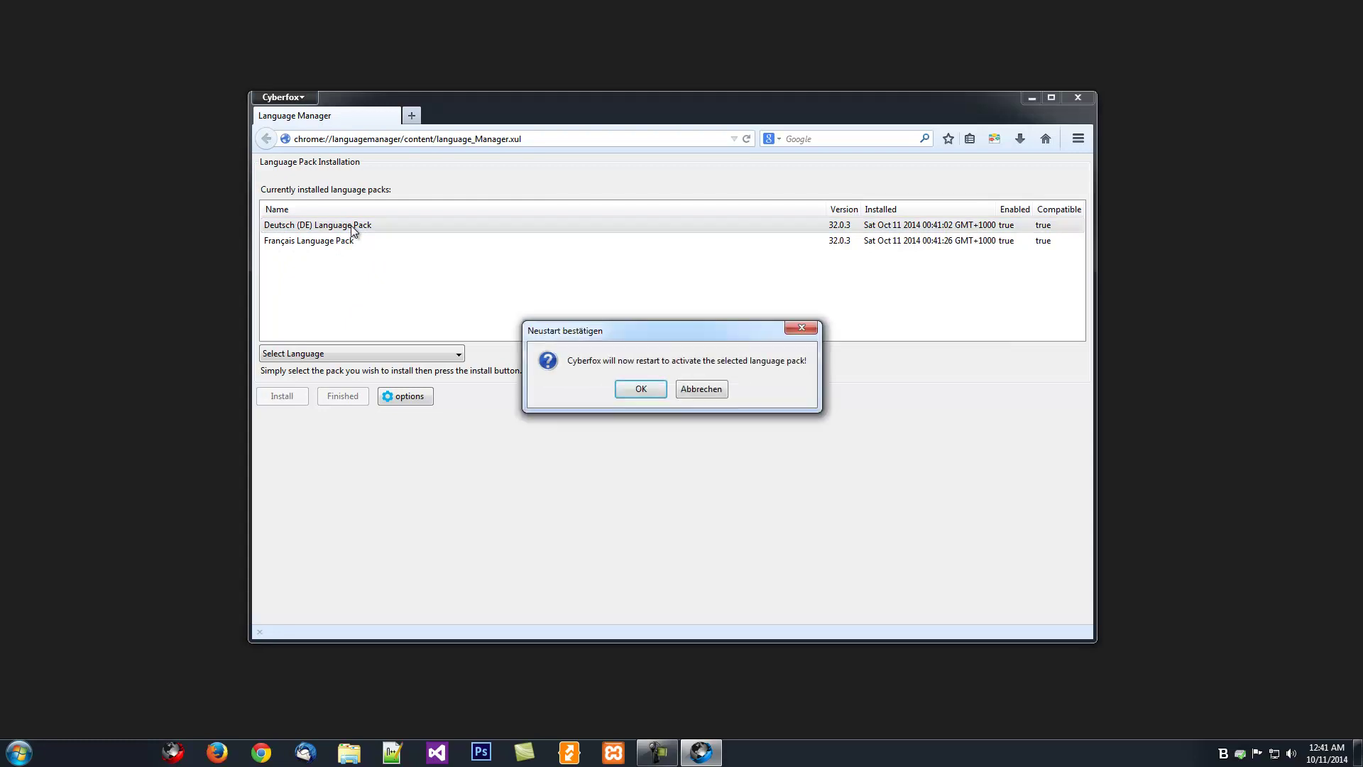
click(644, 389)
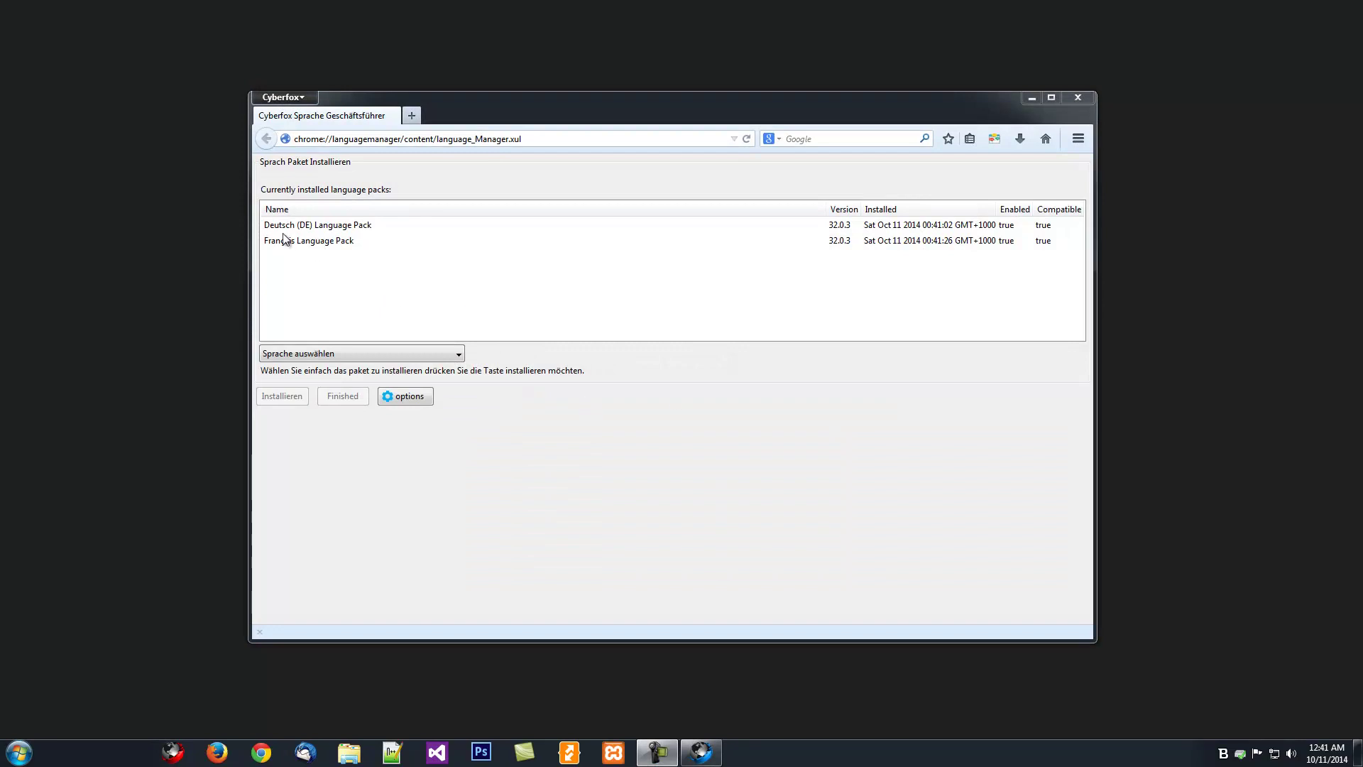
click(301, 101)
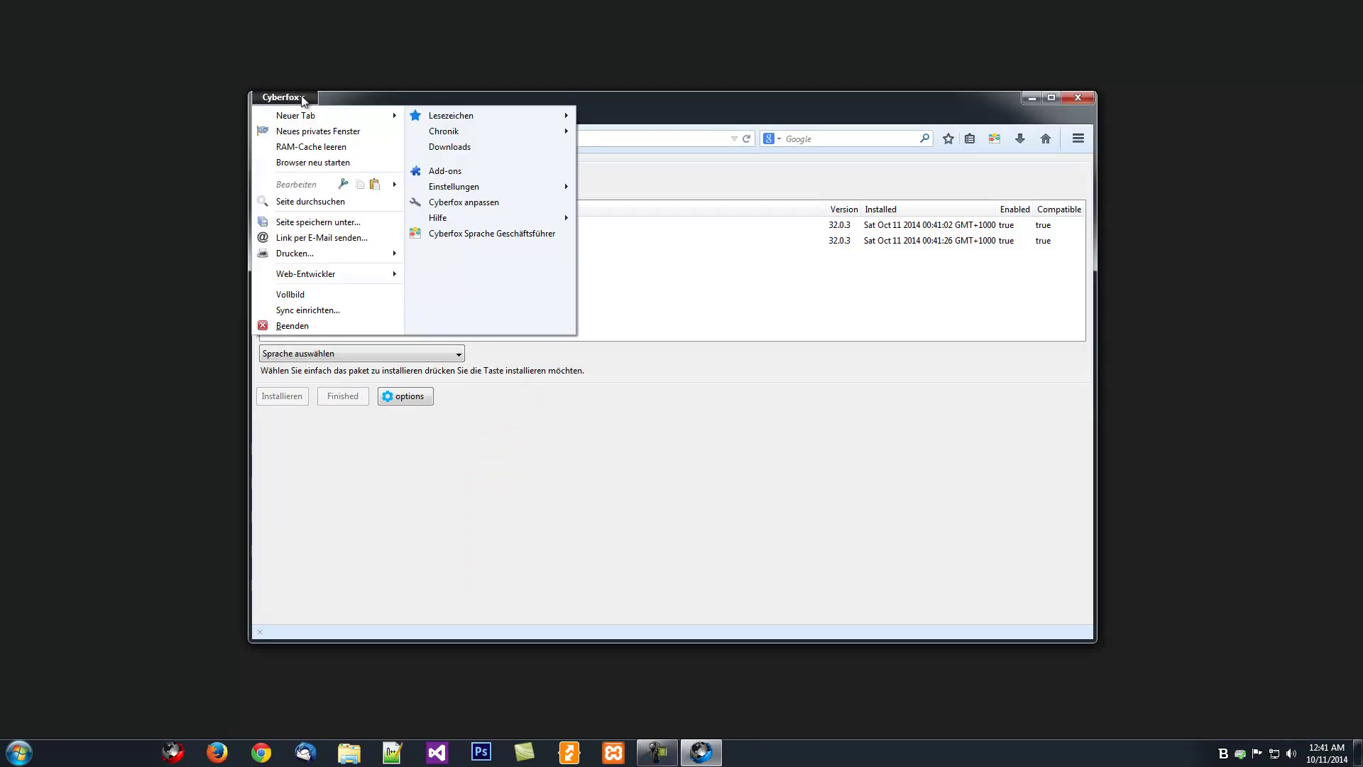
- In Language Manager options, turn off browser version detection and reset the language from de to en-US
click(636, 390)
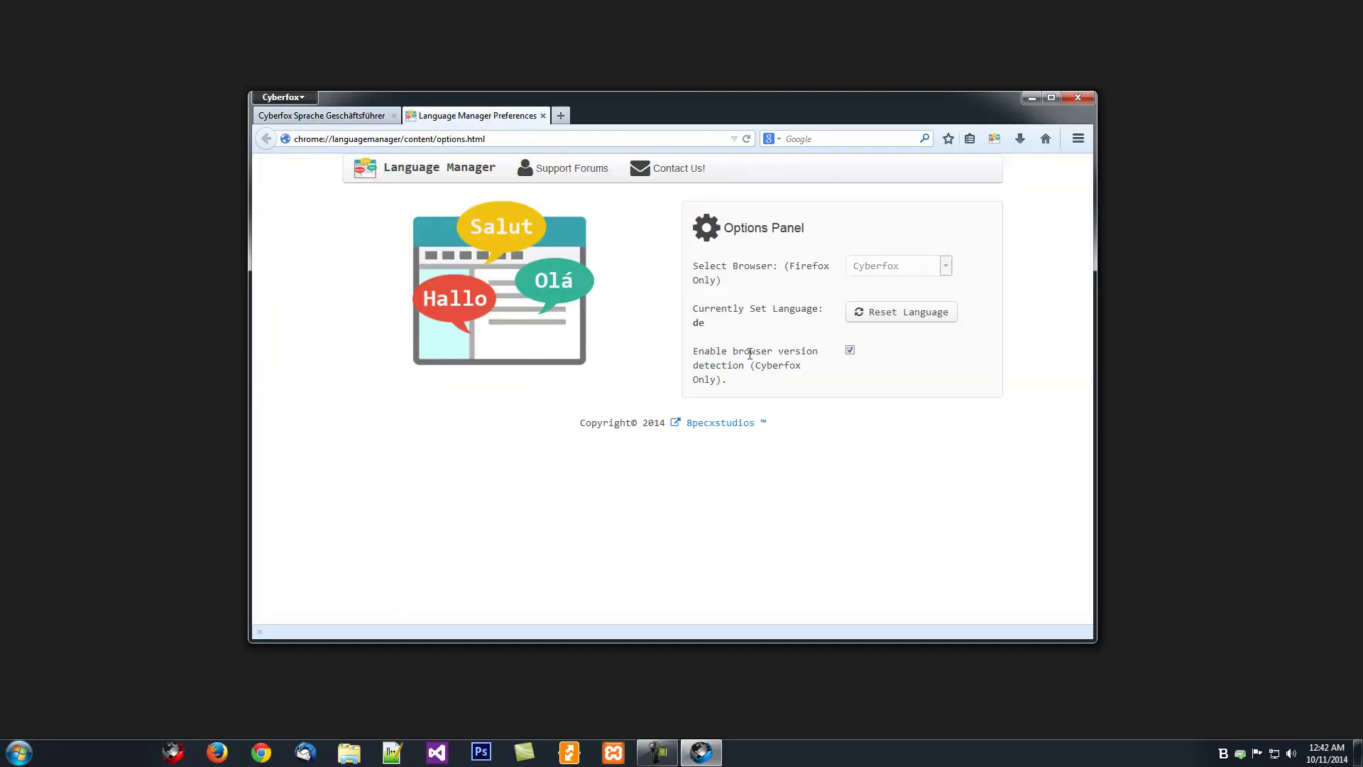
drag(731, 352, 795, 366)
drag(730, 356, 714, 393)
click(821, 367)
click(851, 352)
click(850, 350)
drag(692, 351, 733, 386)
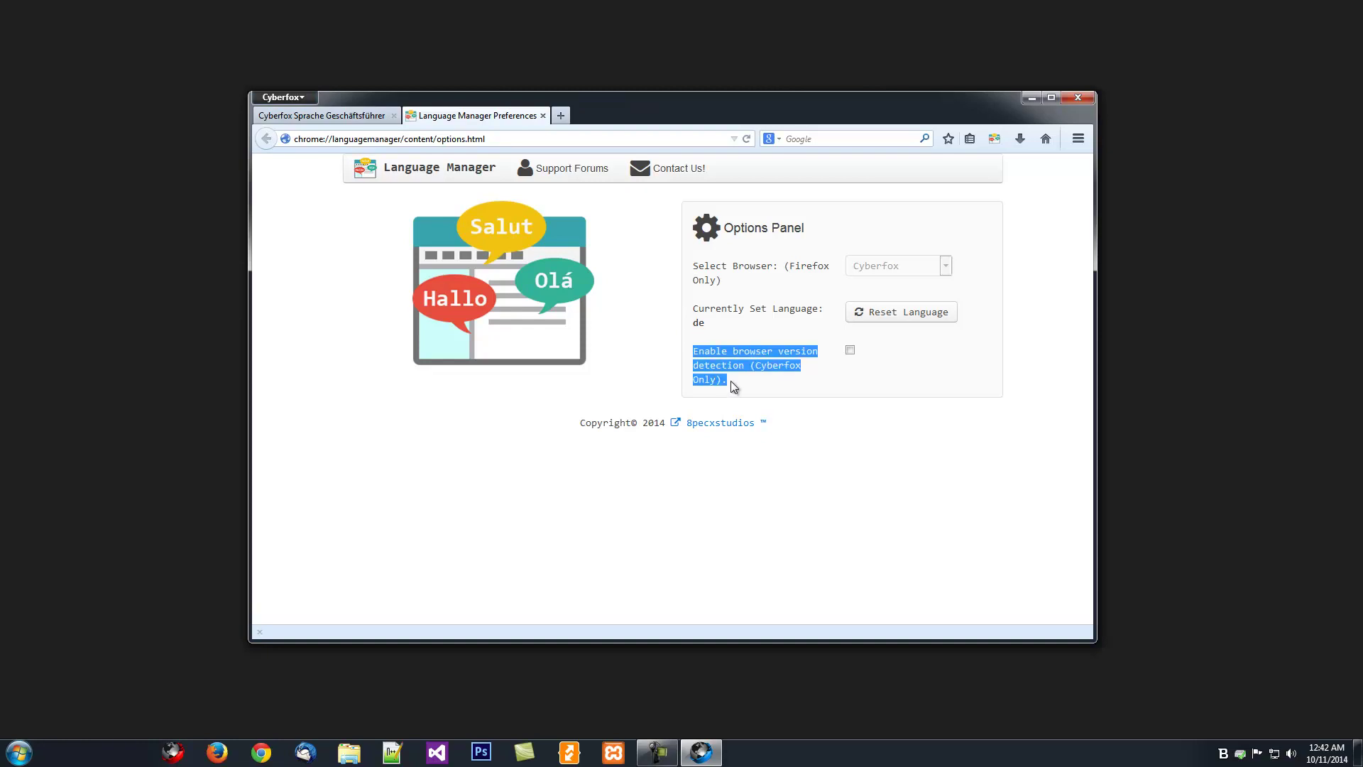
click(715, 363)
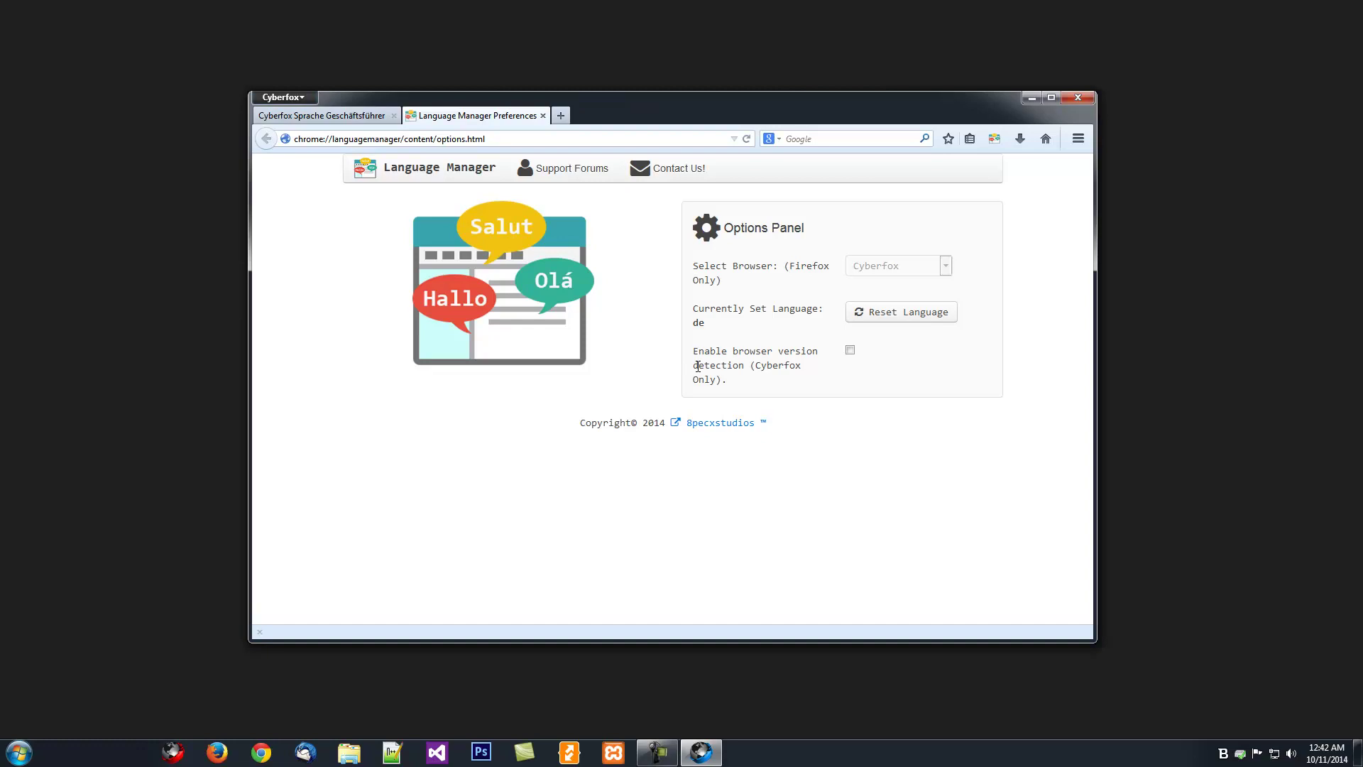
triple_click(698, 366)
click(746, 360)
click(875, 317)
click(913, 317)
- Close the options page and install the ff Pulaar (Fulfulde) language pack
click(544, 116)
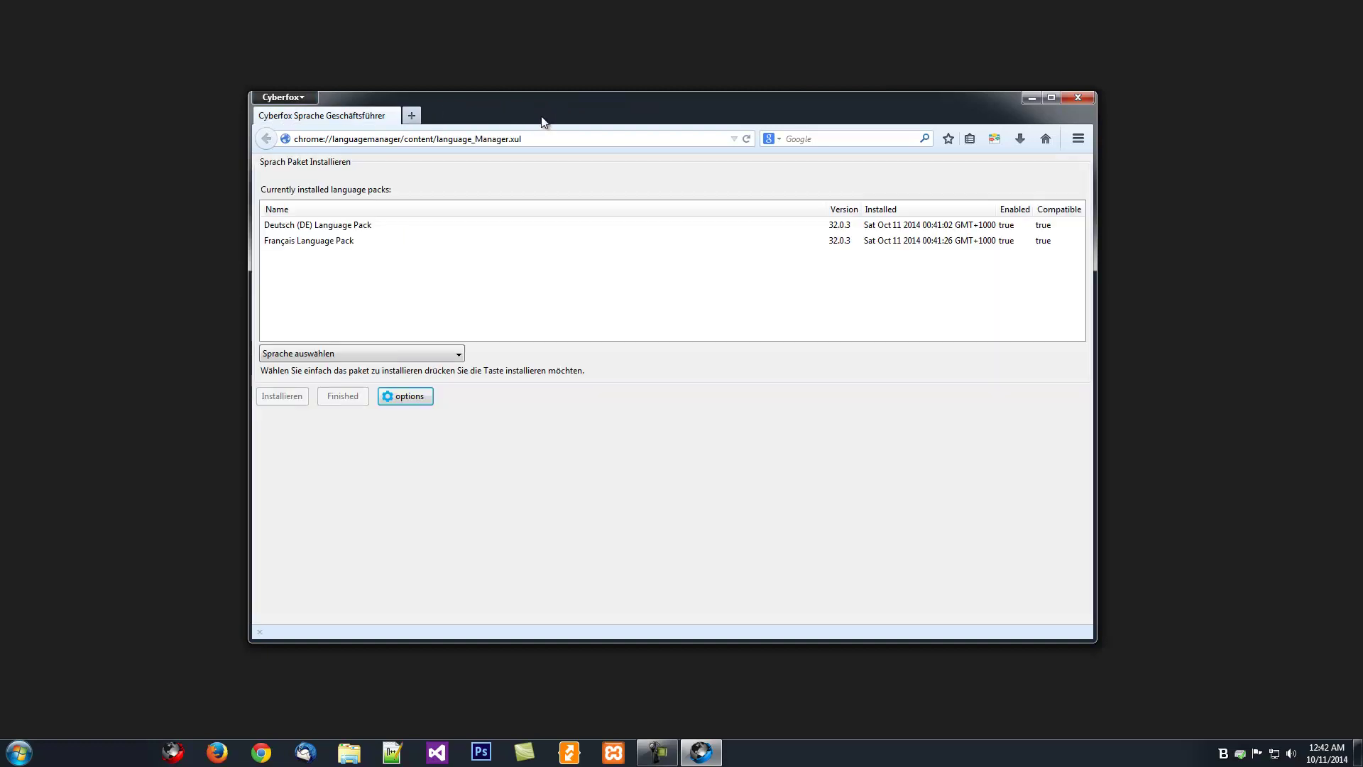
drag(543, 121, 587, 128)
click(397, 359)
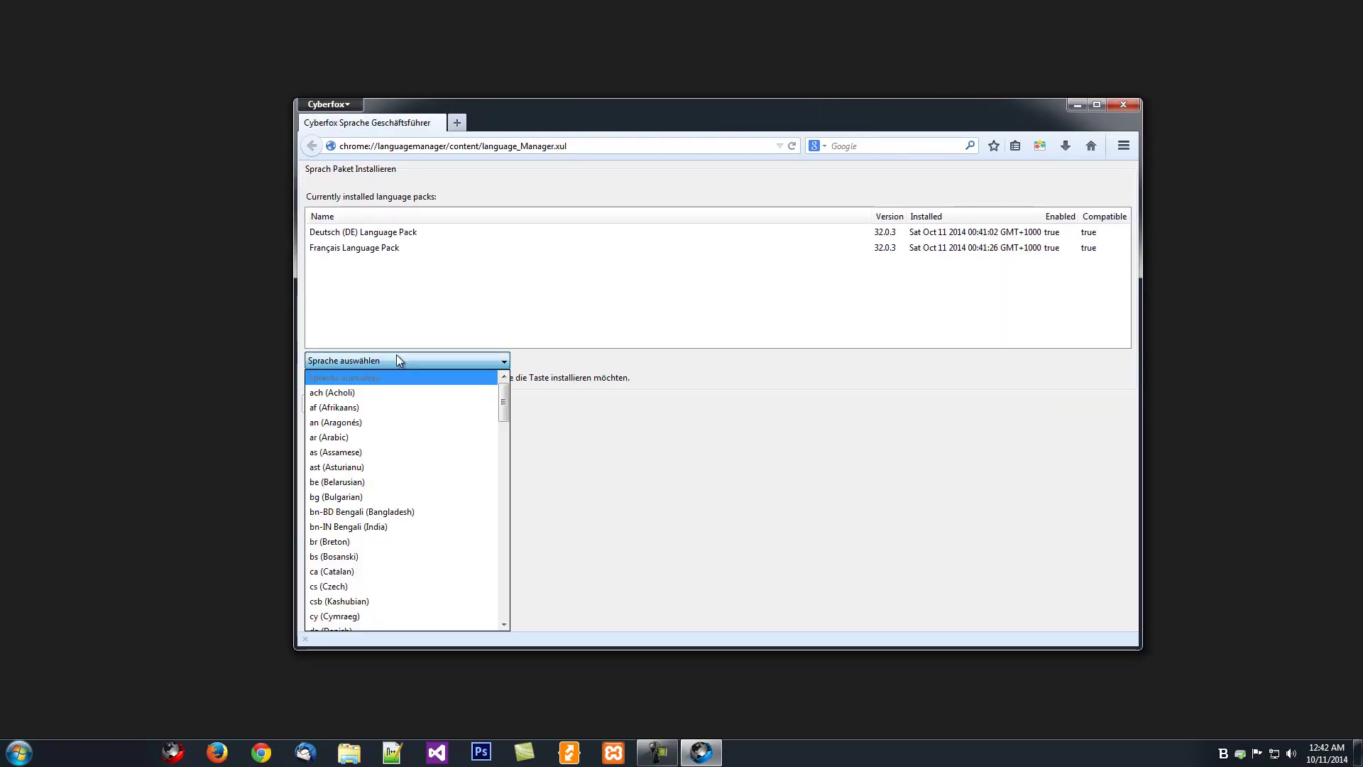
scroll(386, 459, down, 8)
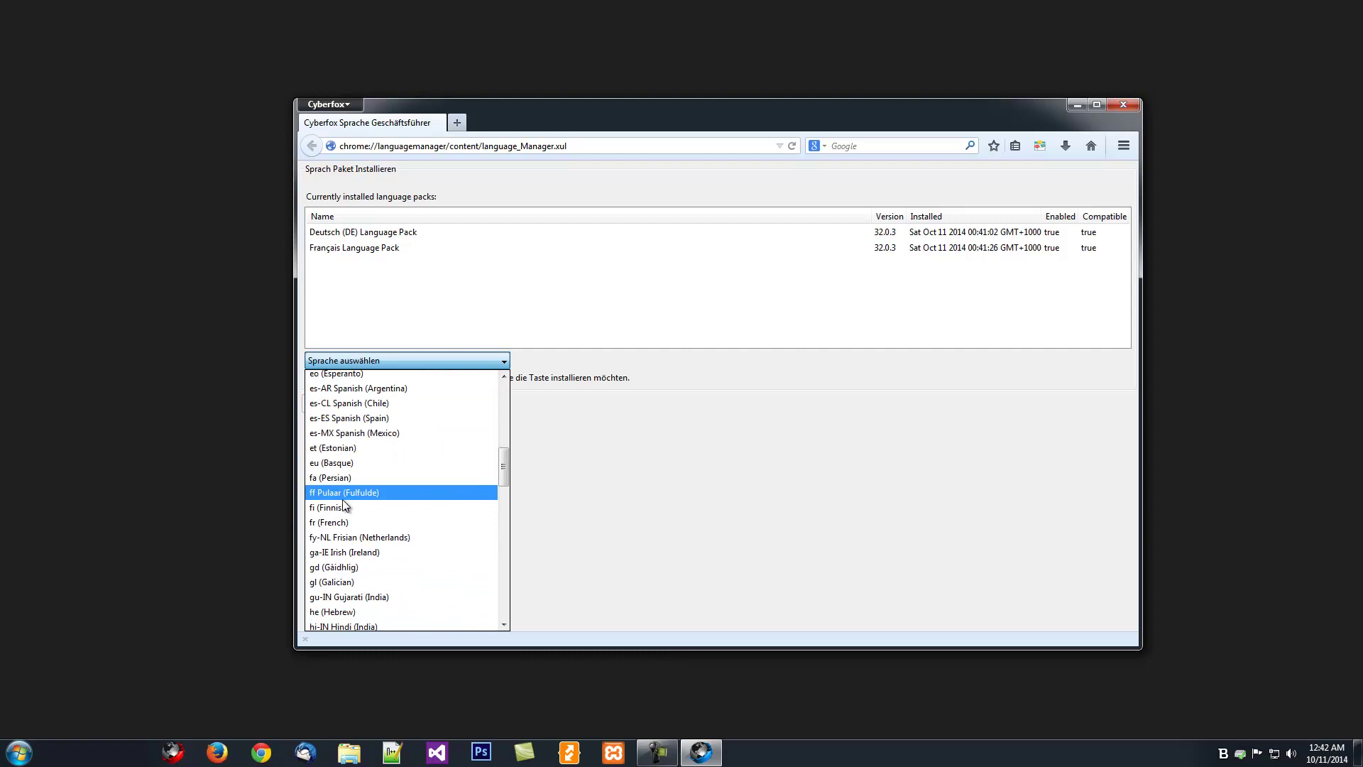
click(344, 497)
click(327, 402)
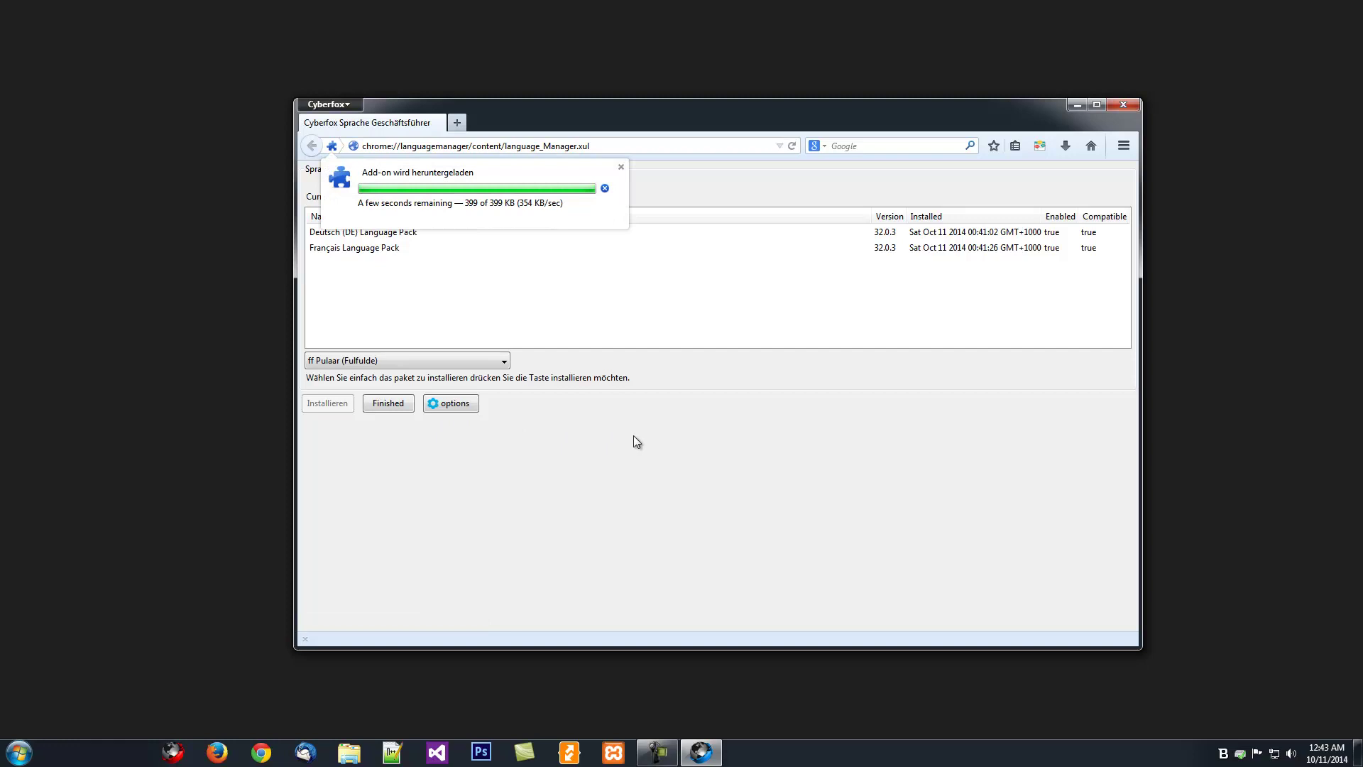
click(826, 492)
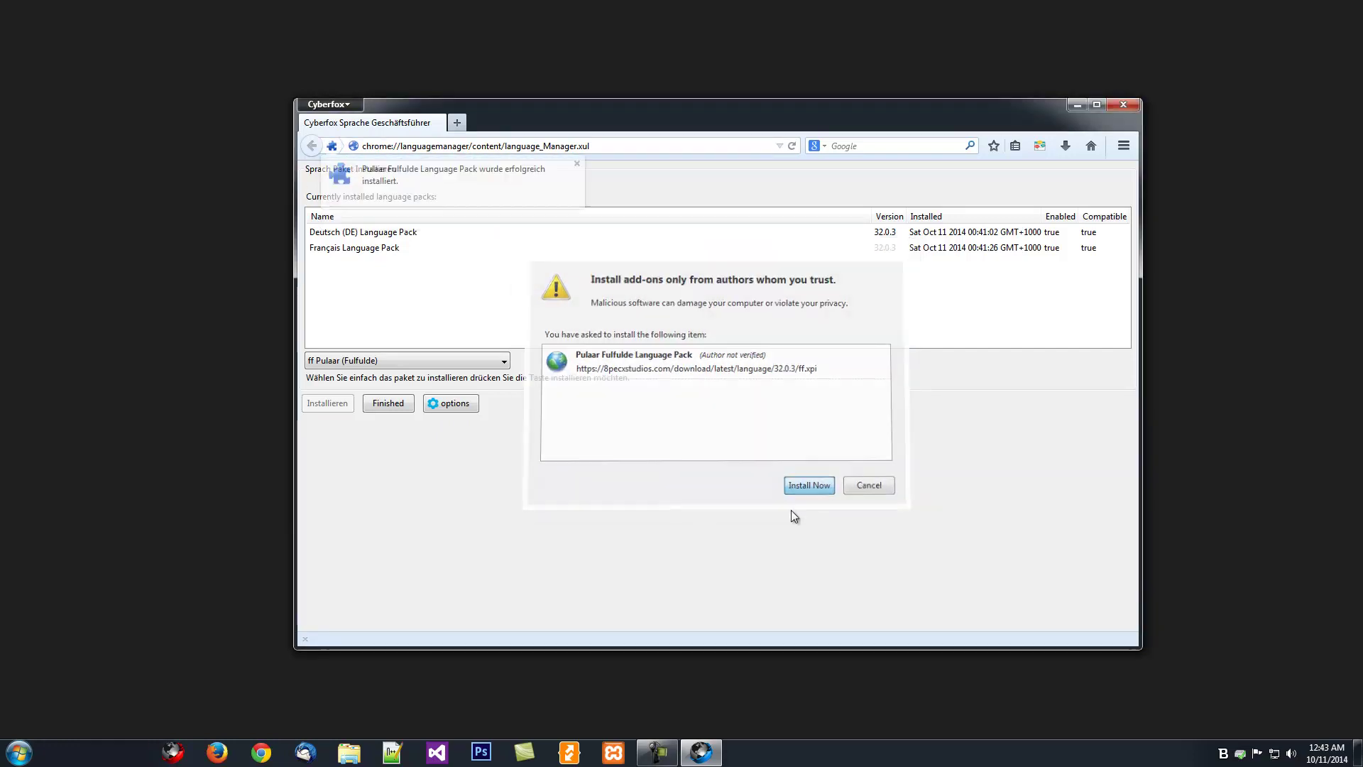
- Switch to Français with a restart, then activate Deutsch and restart again
click(374, 249)
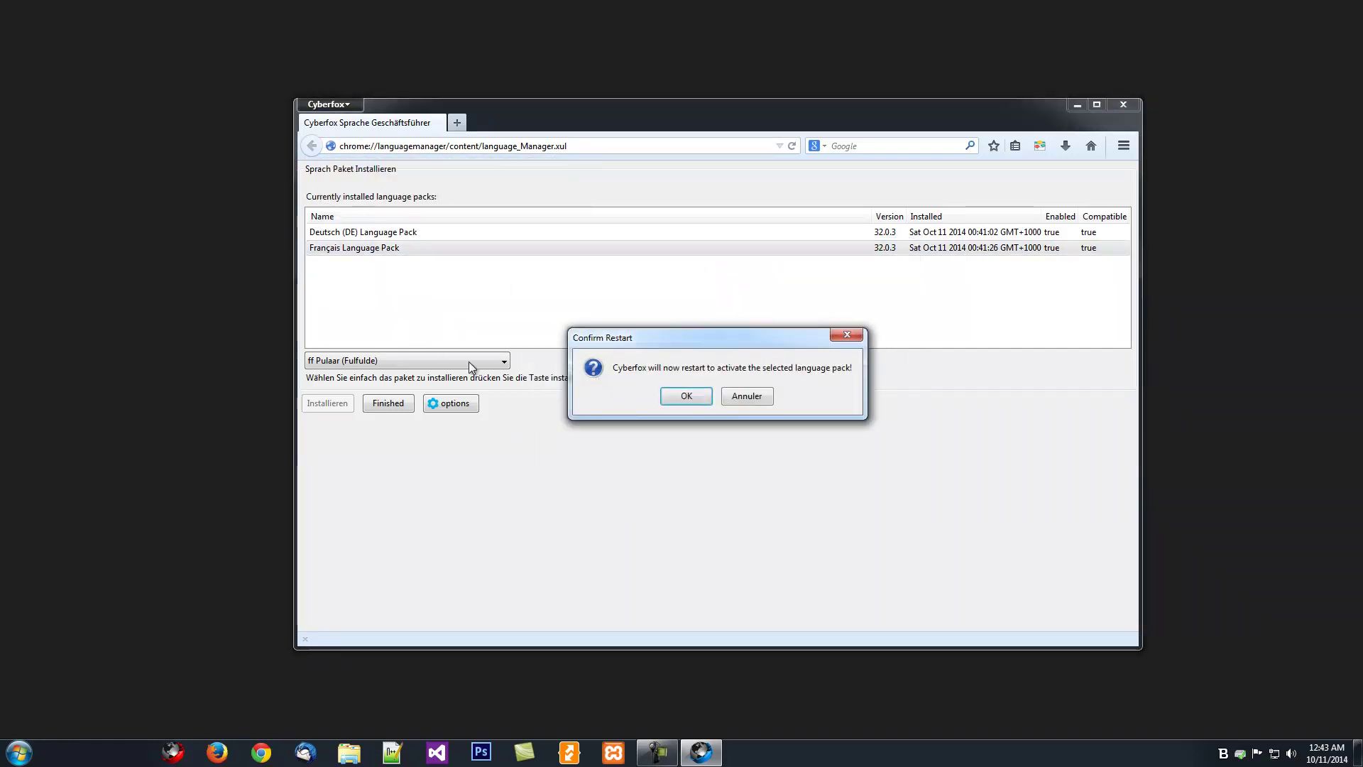
click(684, 397)
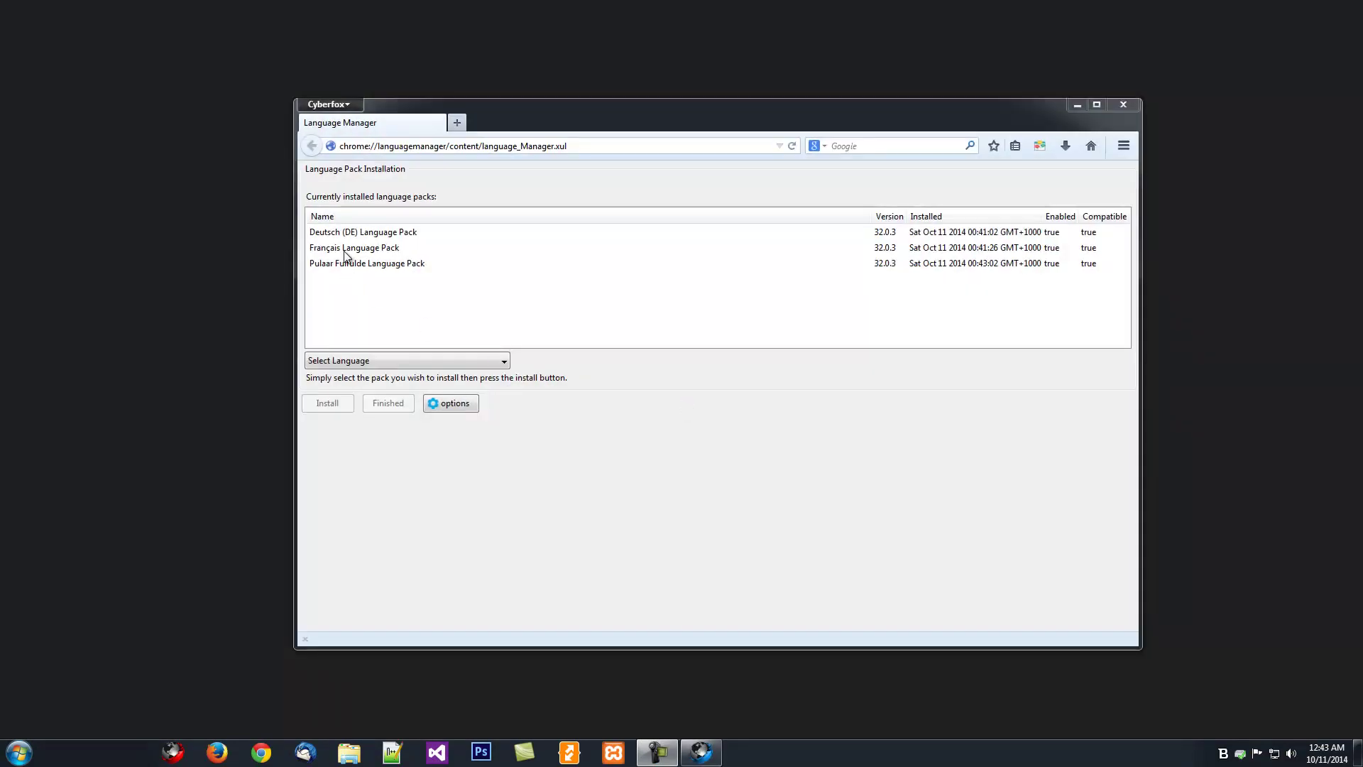
click(376, 234)
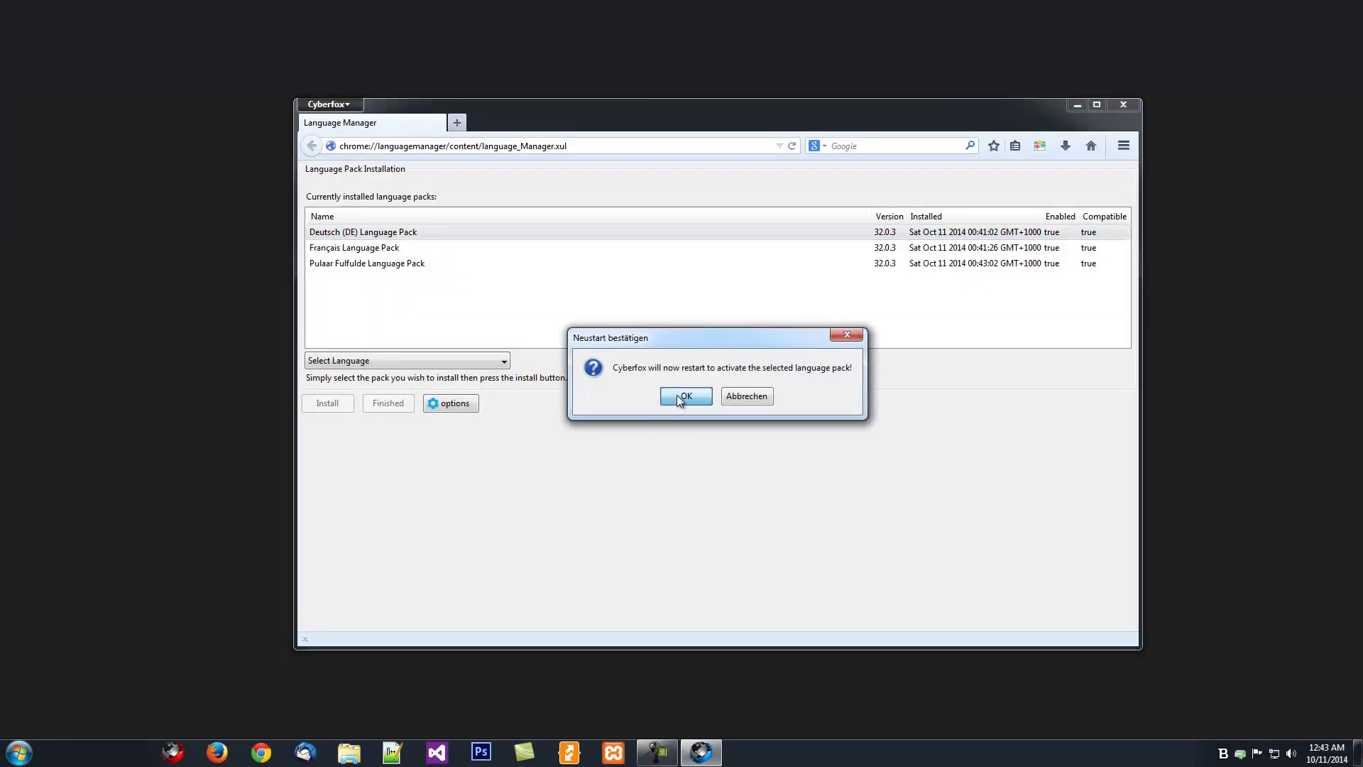
click(684, 396)
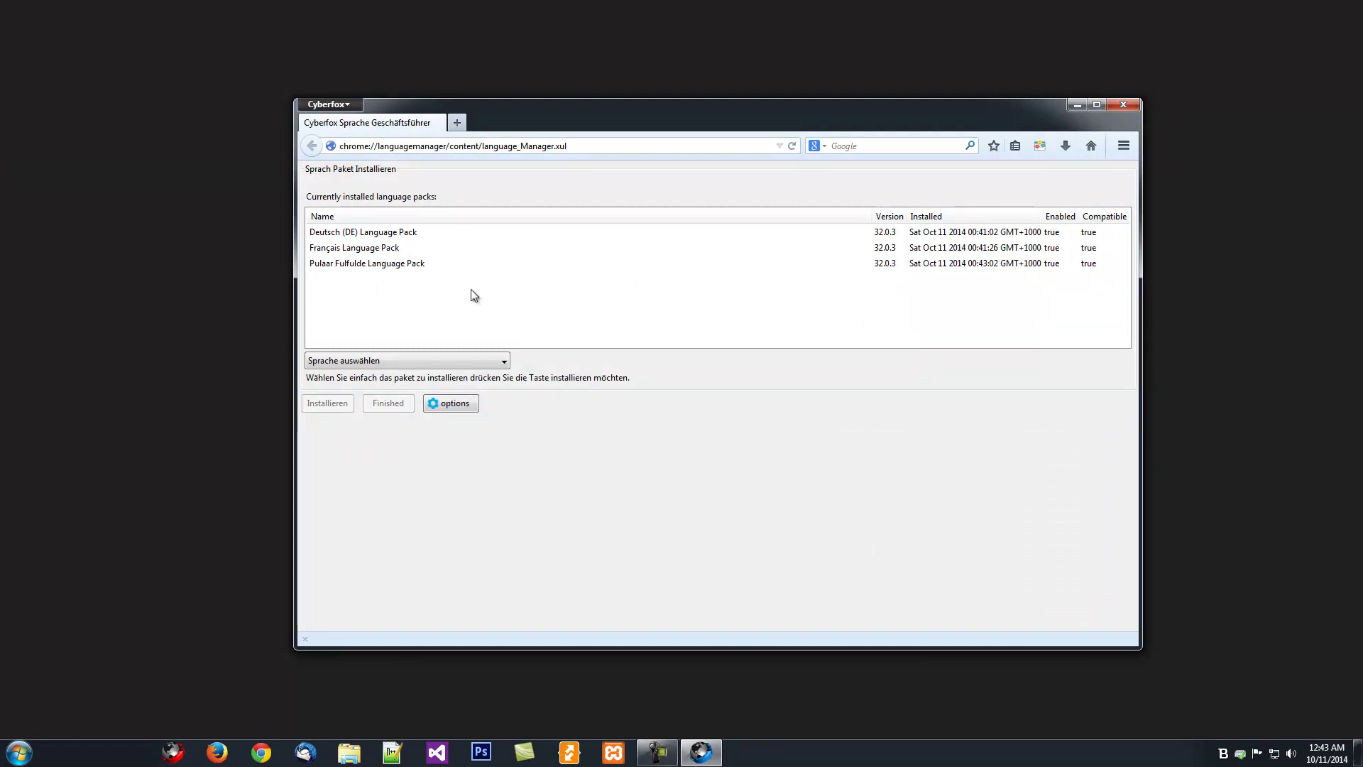
drag(554, 132, 522, 146)
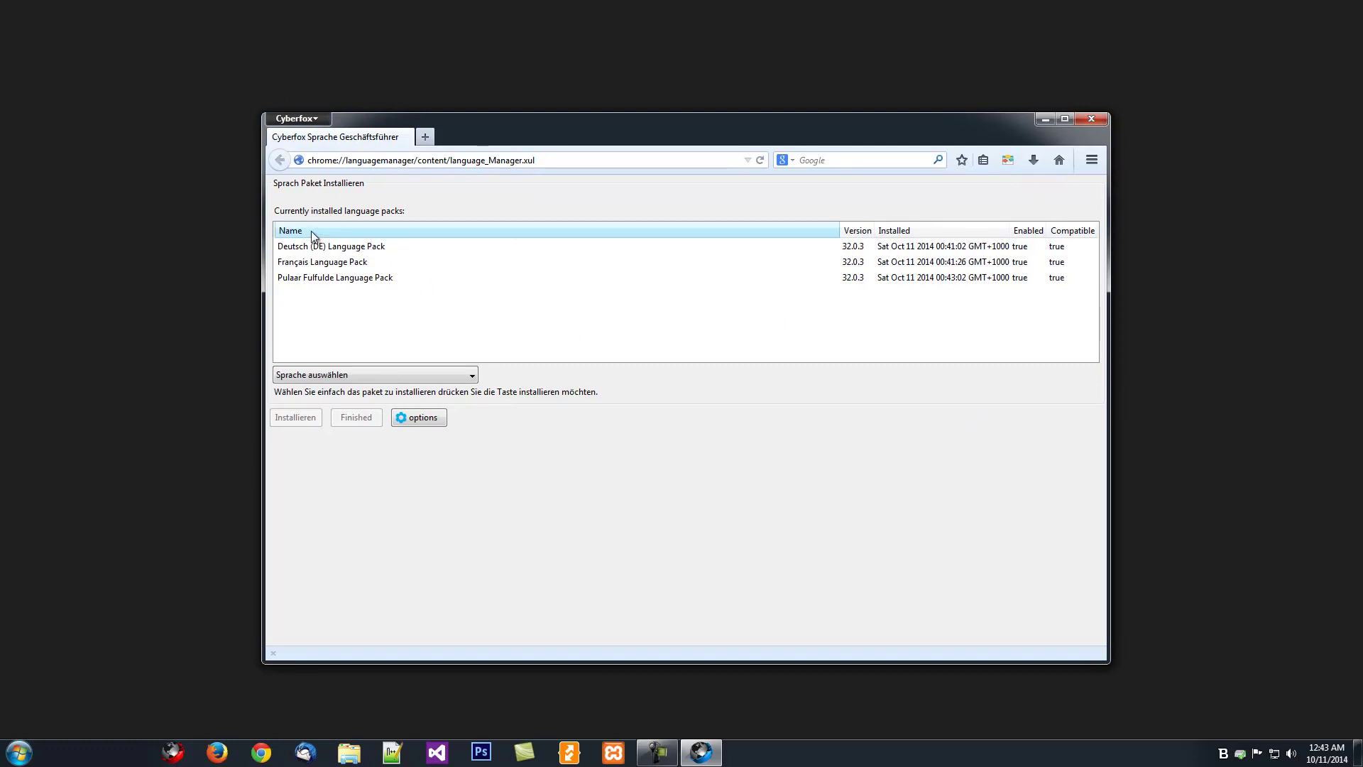
click(345, 262)
click(344, 276)
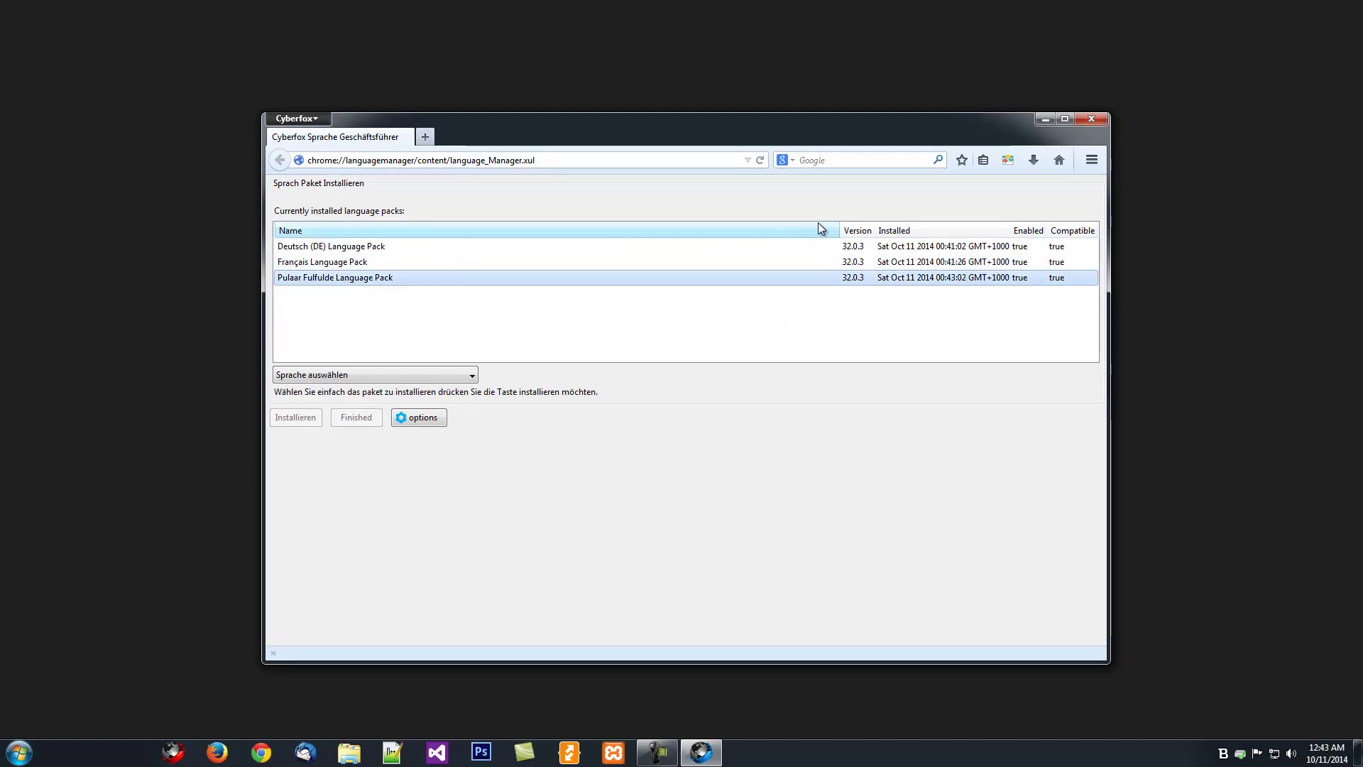
click(858, 248)
click(856, 278)
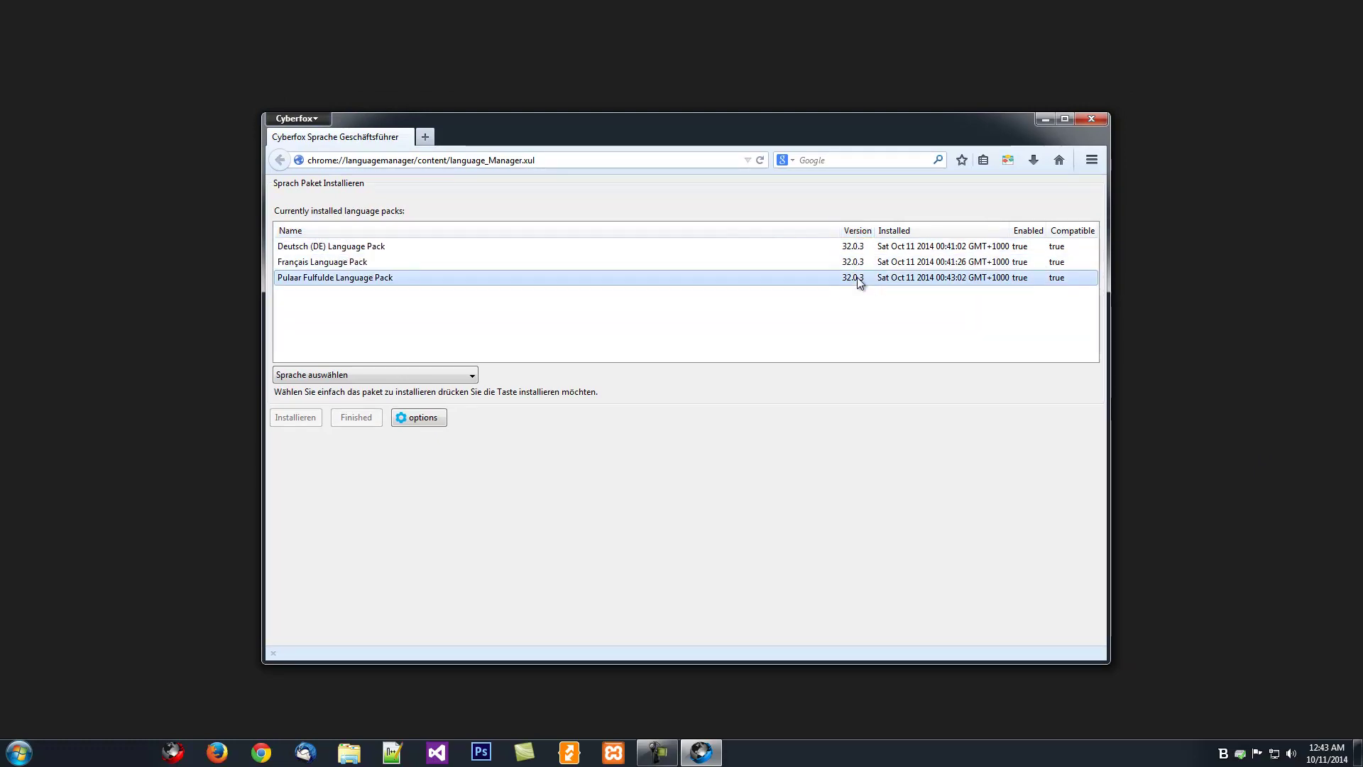
click(856, 263)
click(859, 249)
click(854, 278)
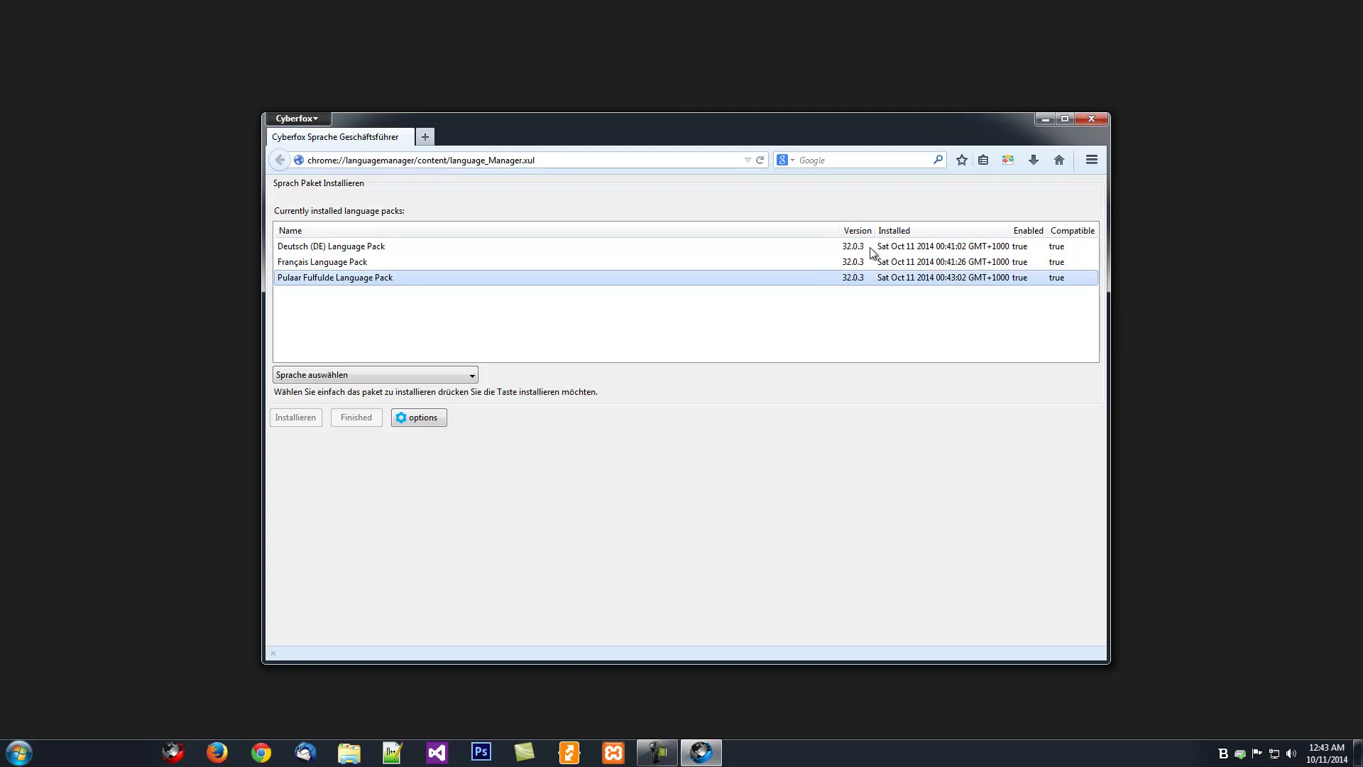
click(905, 248)
click(909, 264)
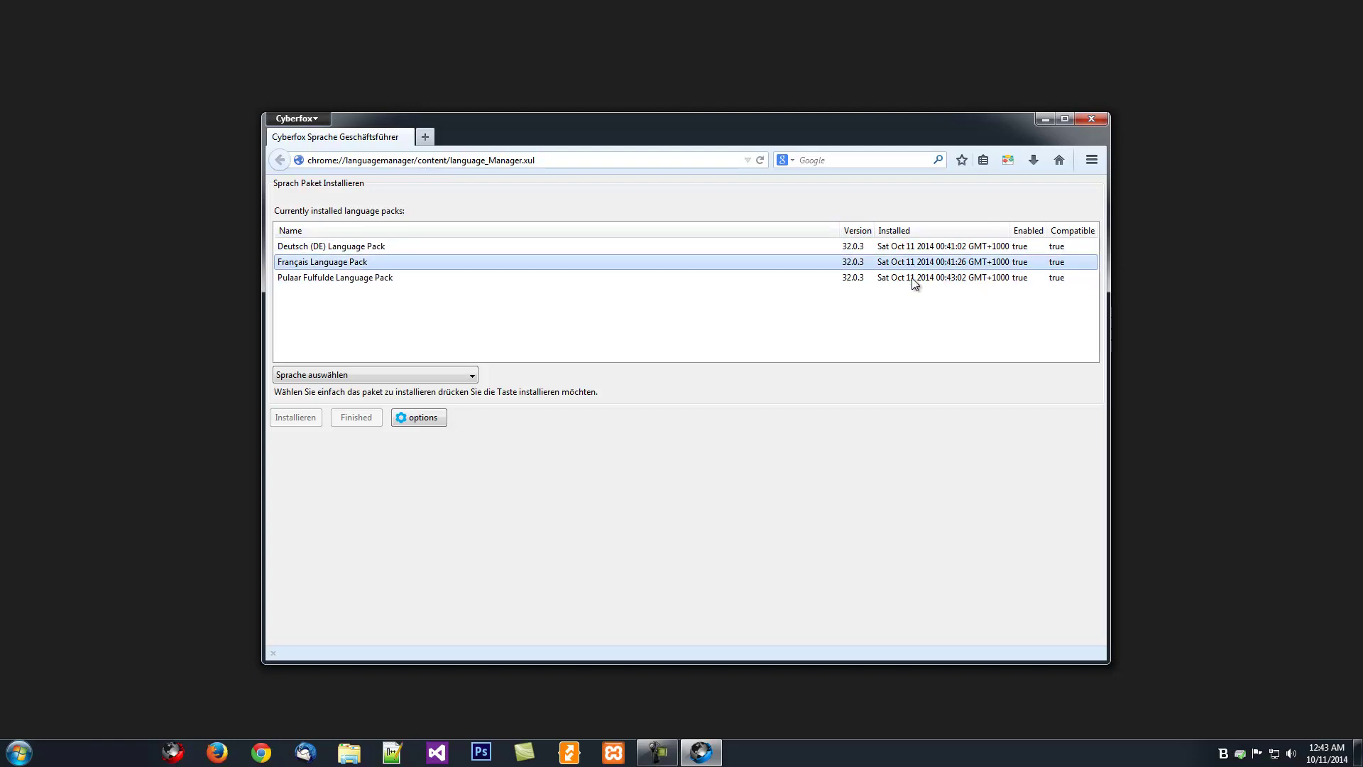
click(910, 279)
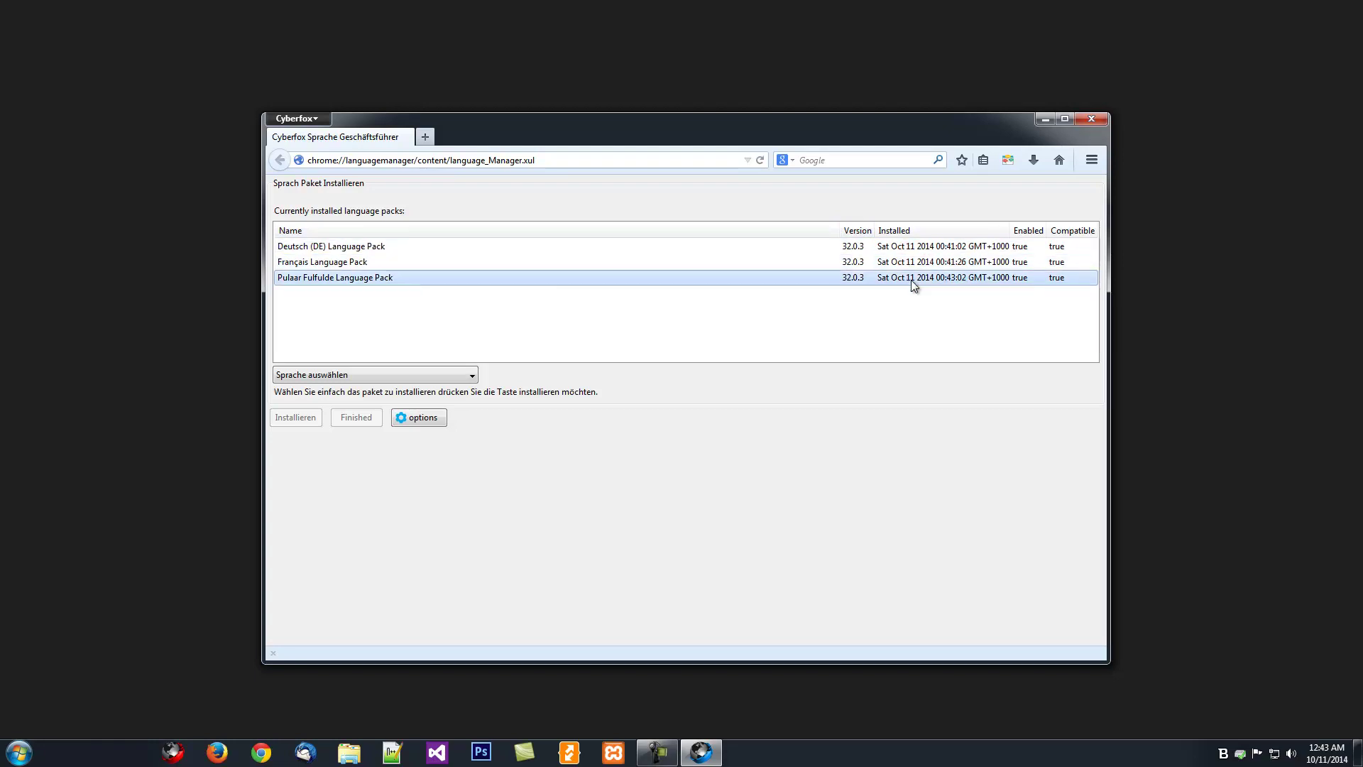
click(1024, 250)
click(1021, 263)
click(1017, 280)
click(1019, 264)
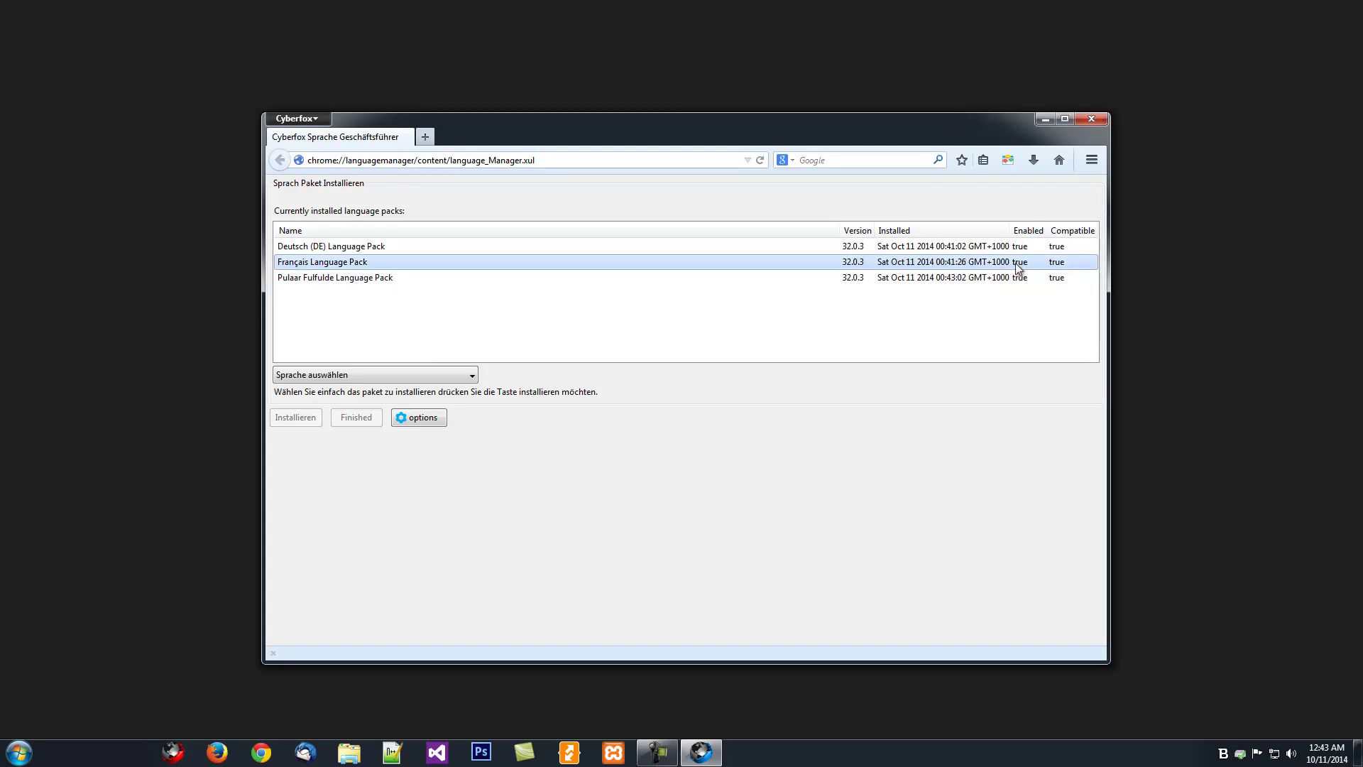
click(1059, 246)
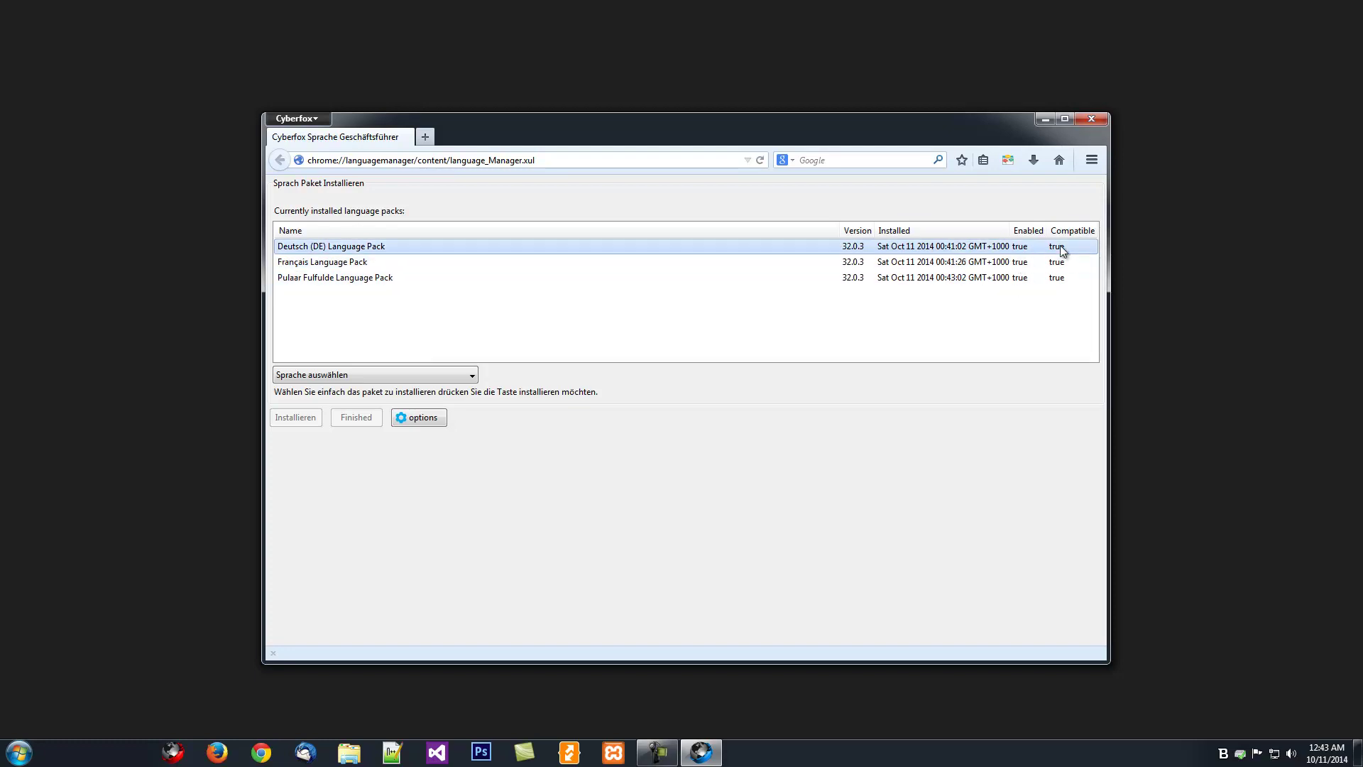
click(1058, 263)
click(1056, 278)
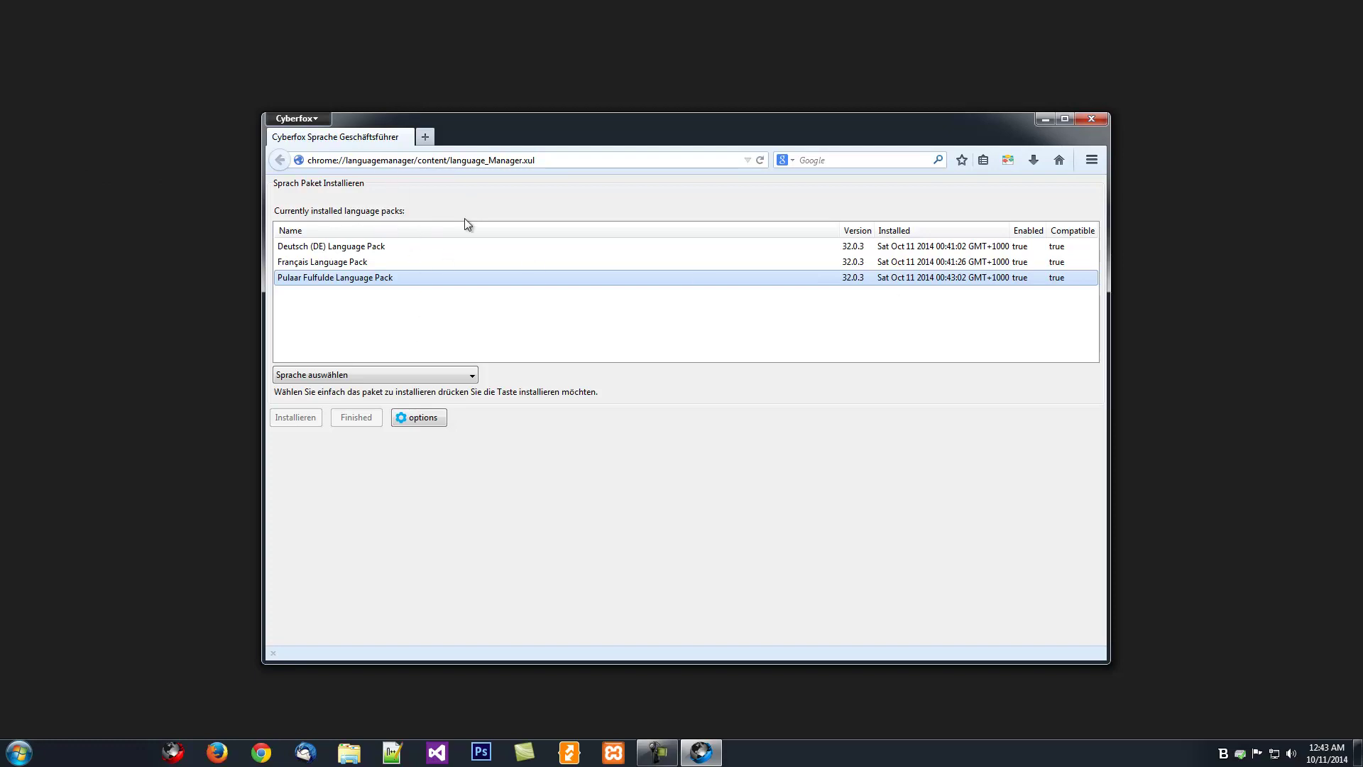
- Disable the Pulaar Fulfulde Language Pack in the Add-ons Manager's language list
click(316, 119)
click(463, 193)
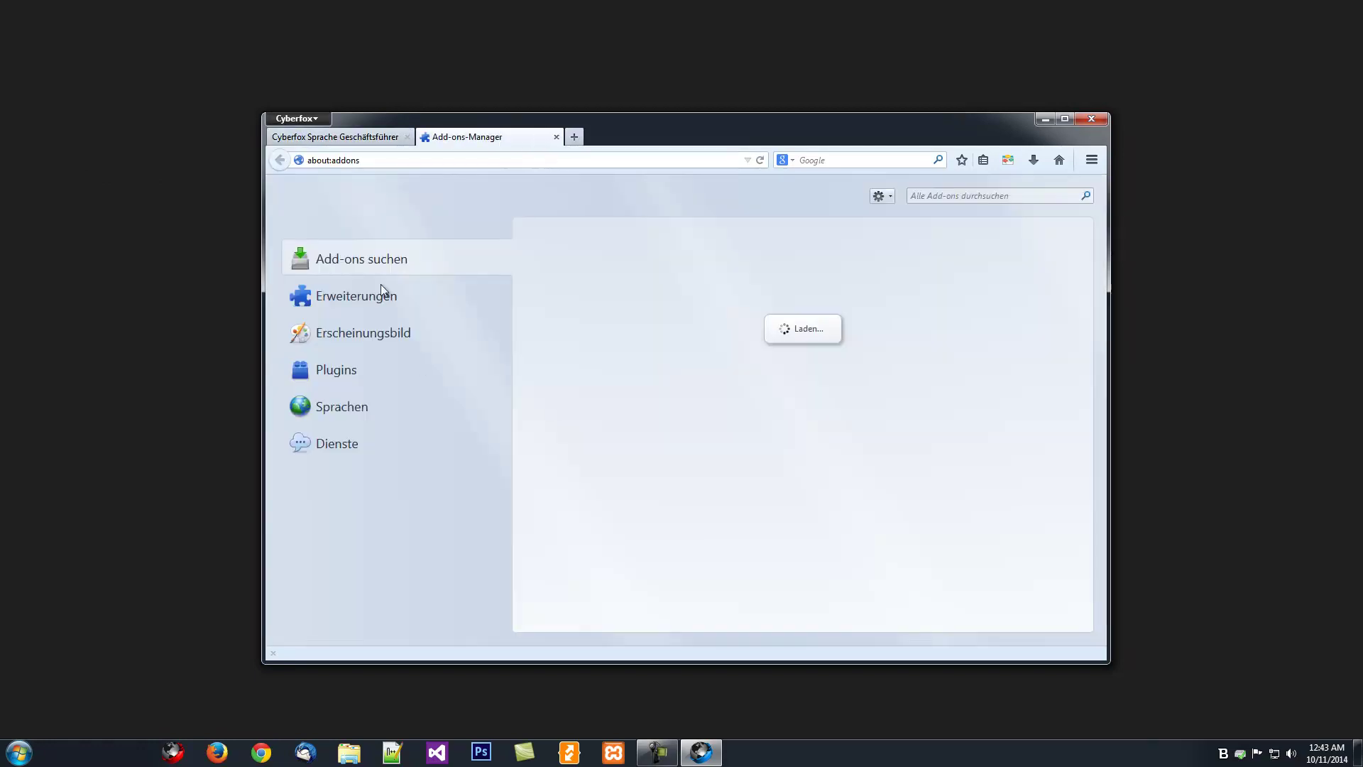
click(368, 333)
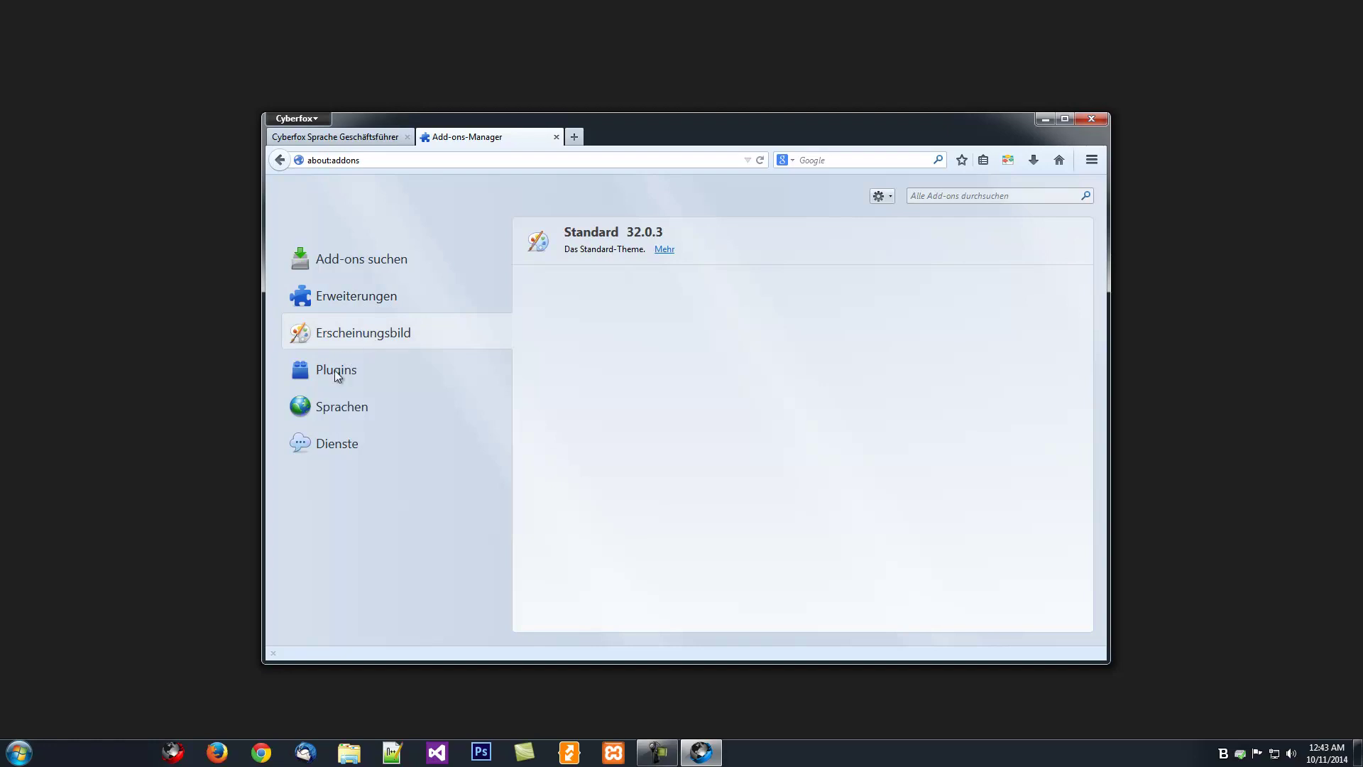
click(327, 415)
click(985, 348)
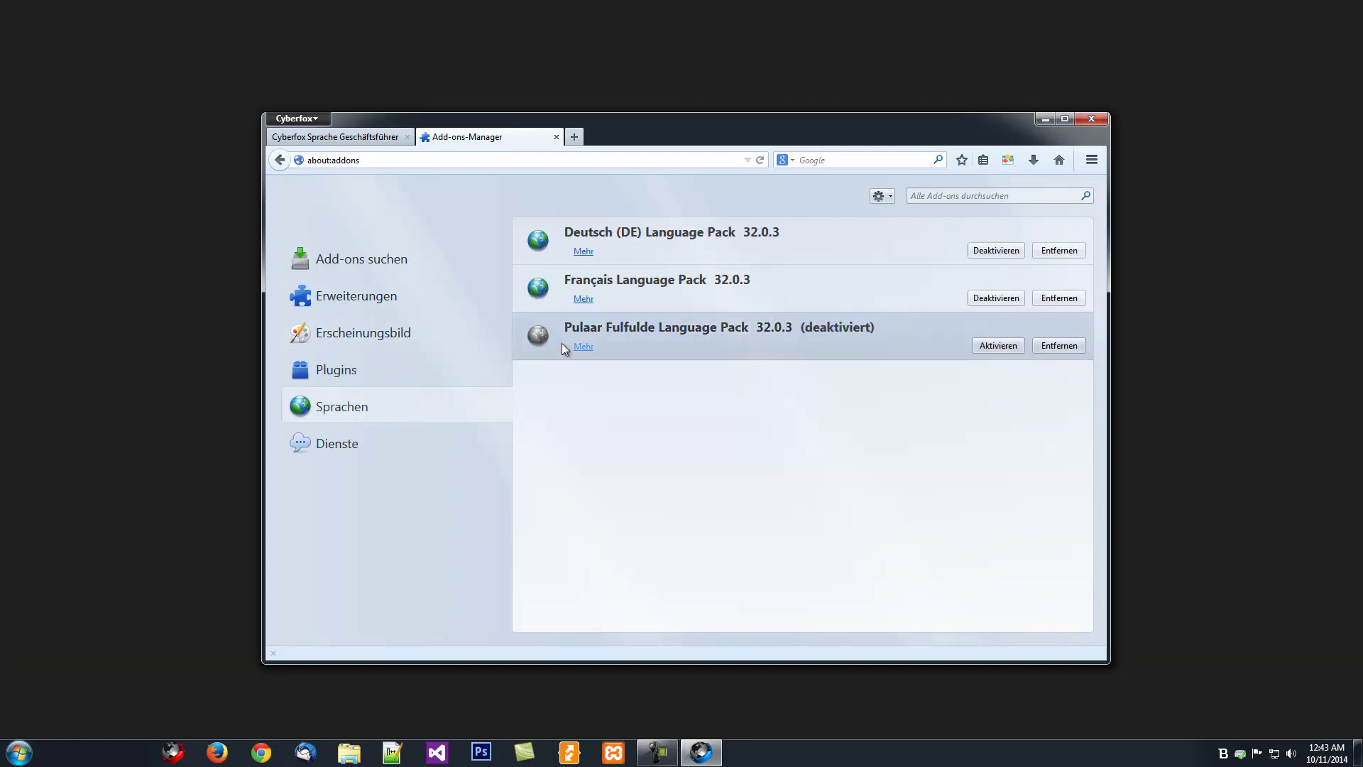
click(557, 137)
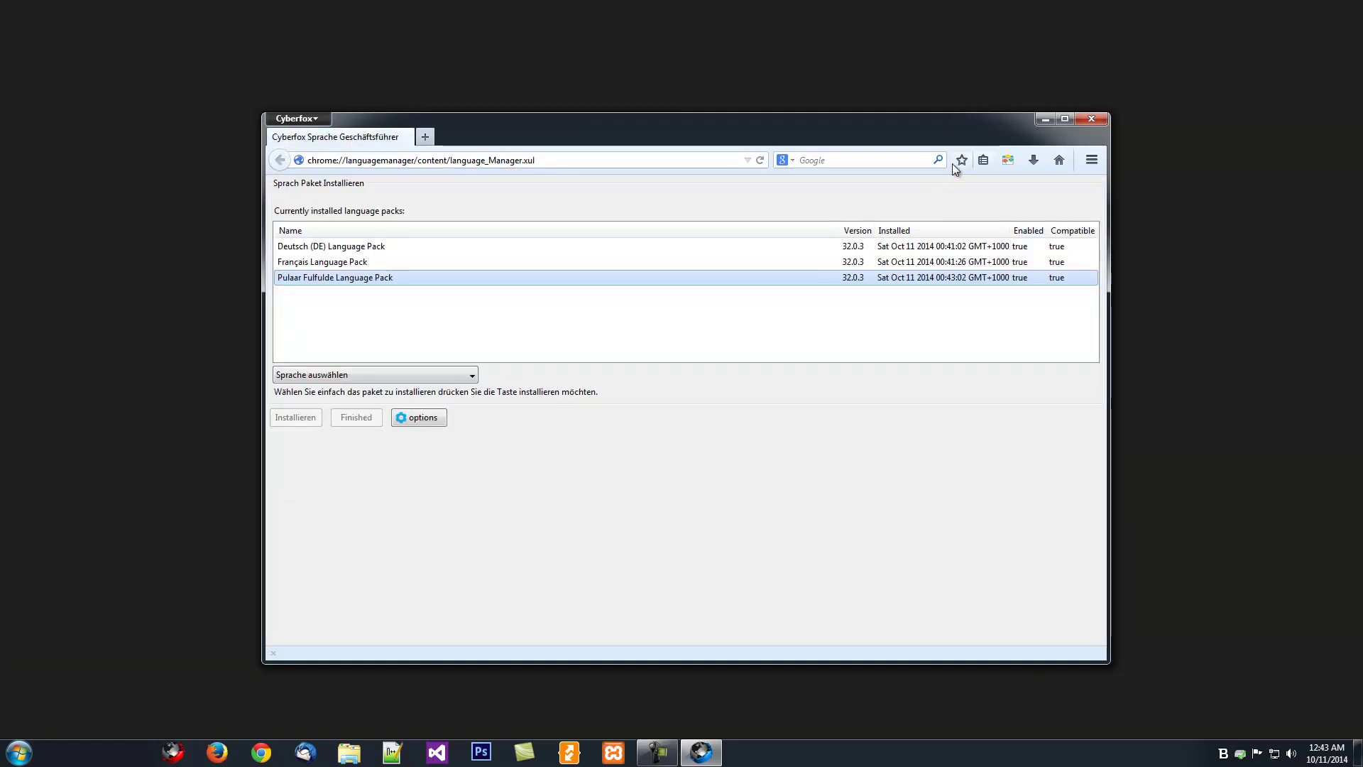
- Re-enable the Pulaar Fulfulde pack from the refreshed Language Manager and restart Cyberfox
click(763, 159)
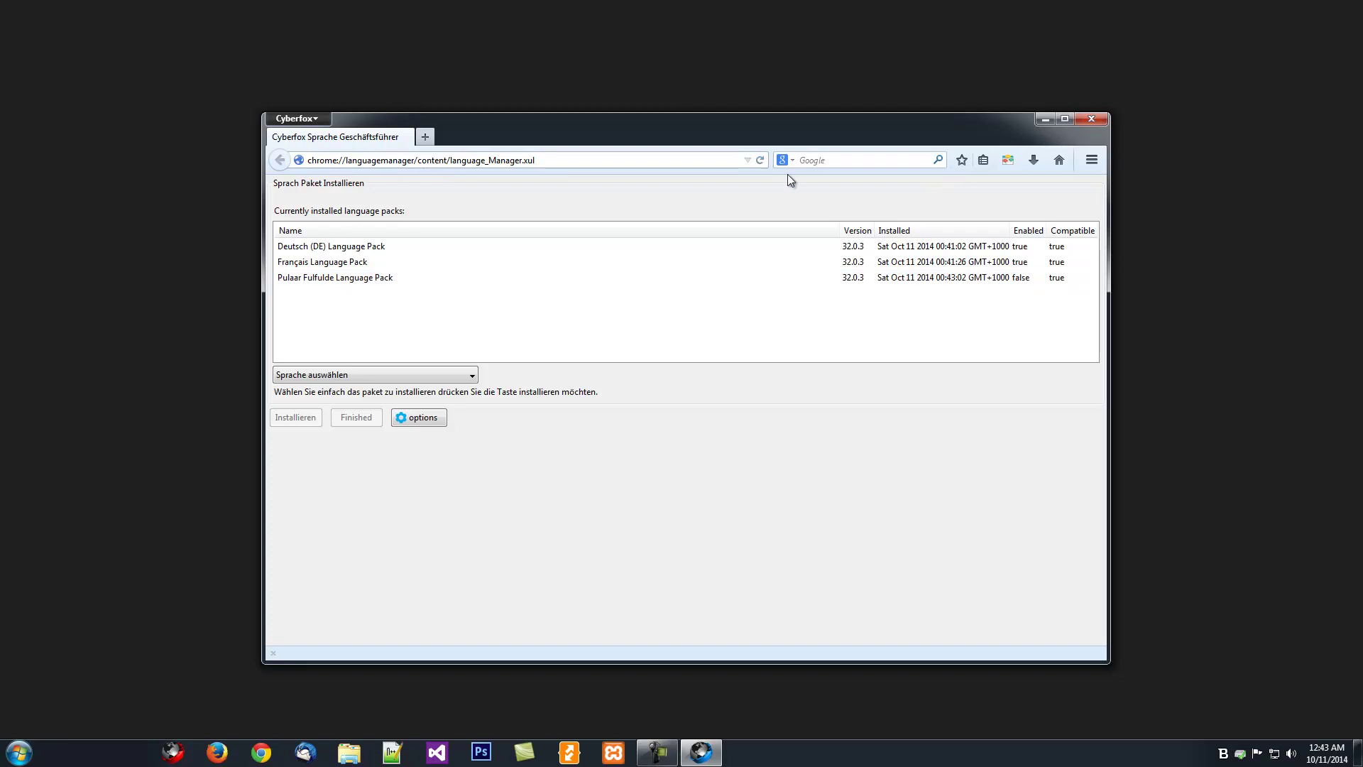
click(309, 279)
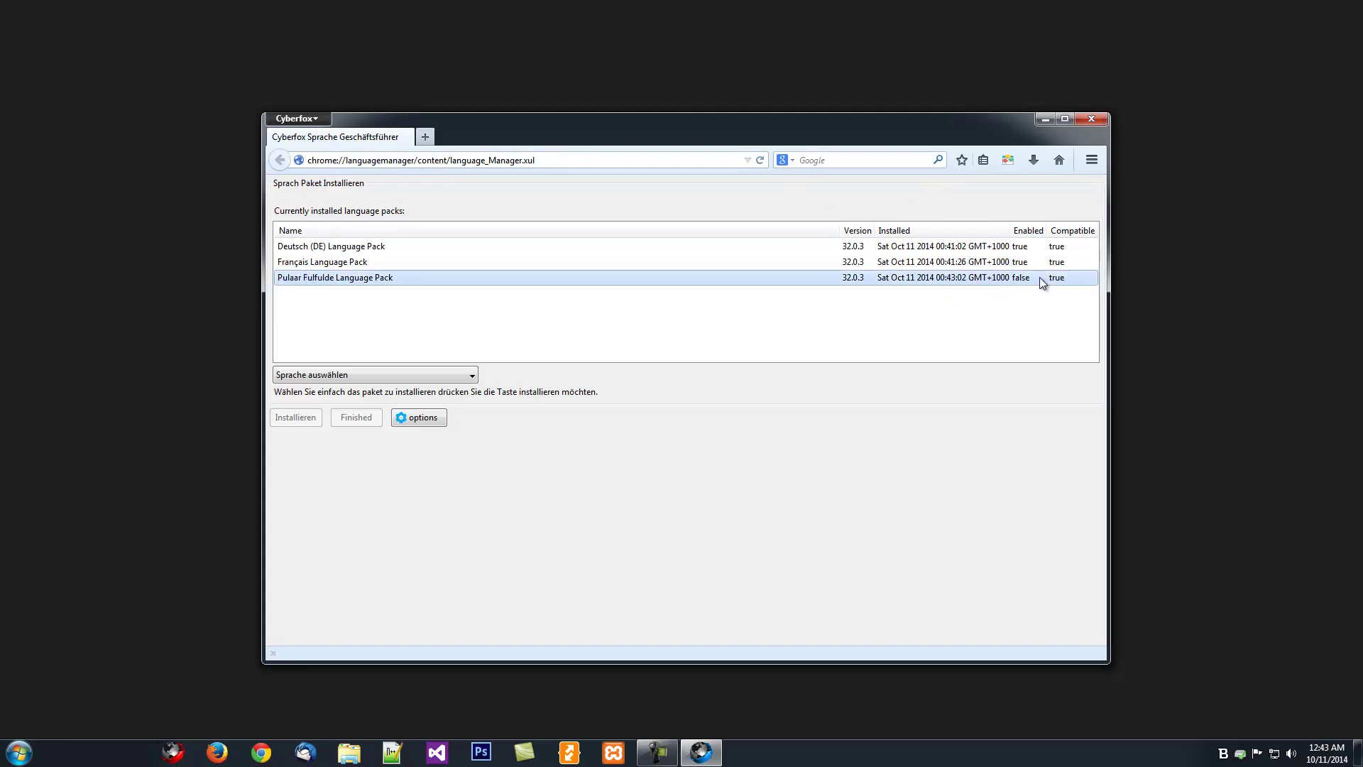
double_click(309, 279)
click(650, 412)
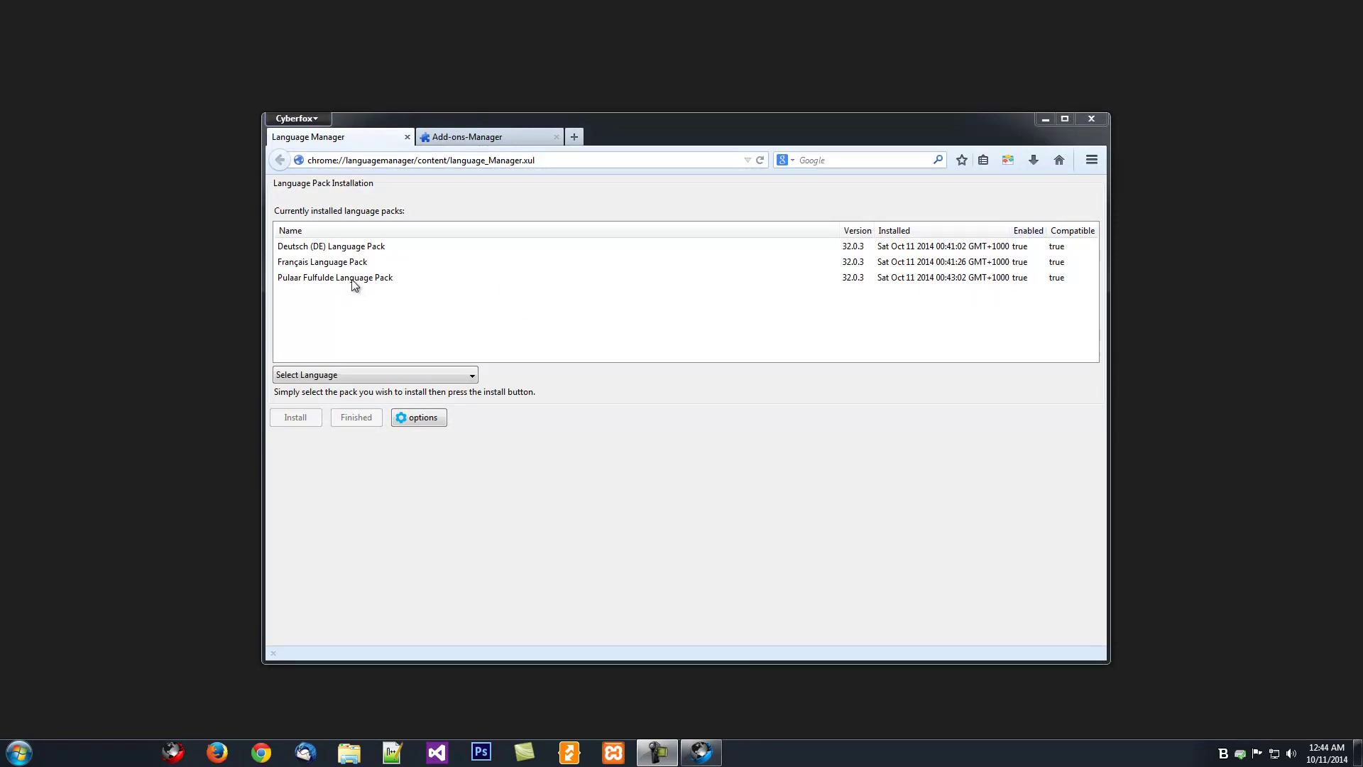
click(296, 118)
click(462, 259)
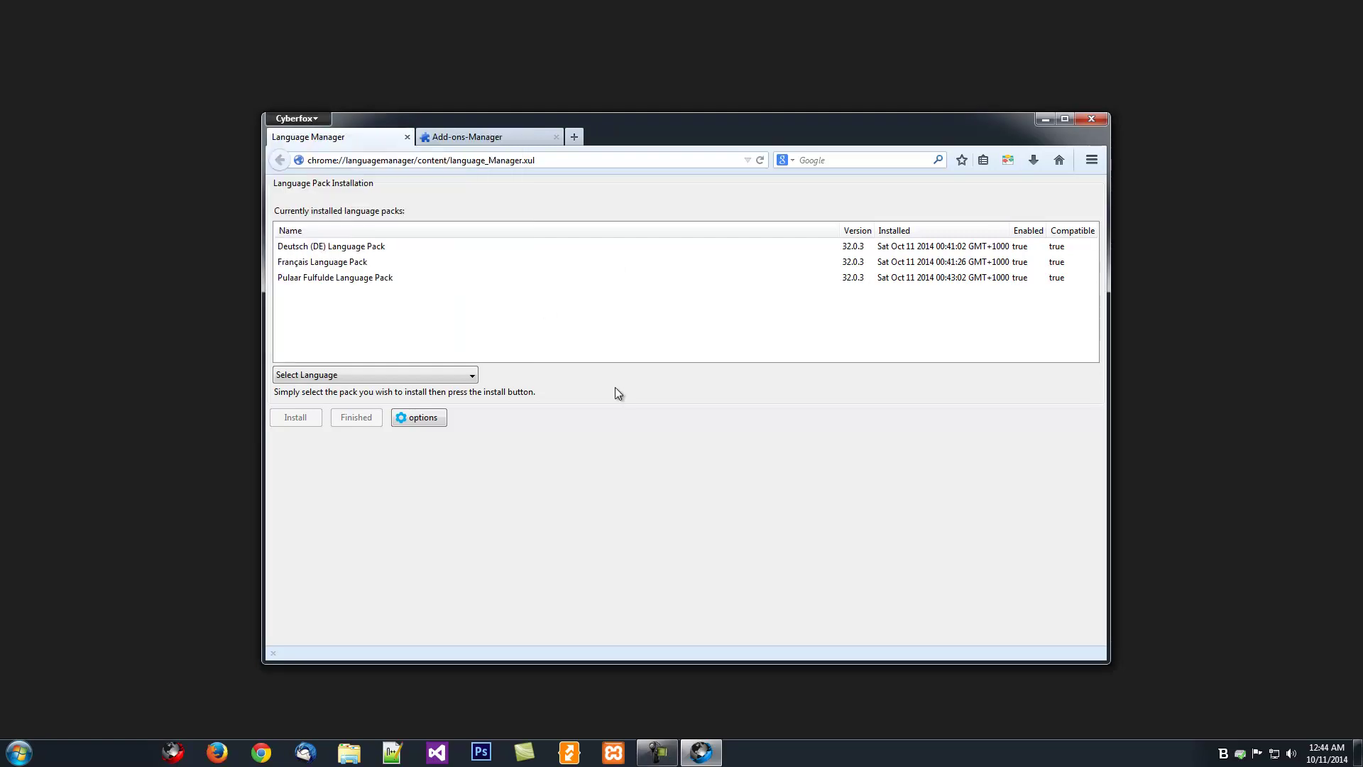
- Reset the browser language from ff to en-US in the Language Manager options
click(495, 143)
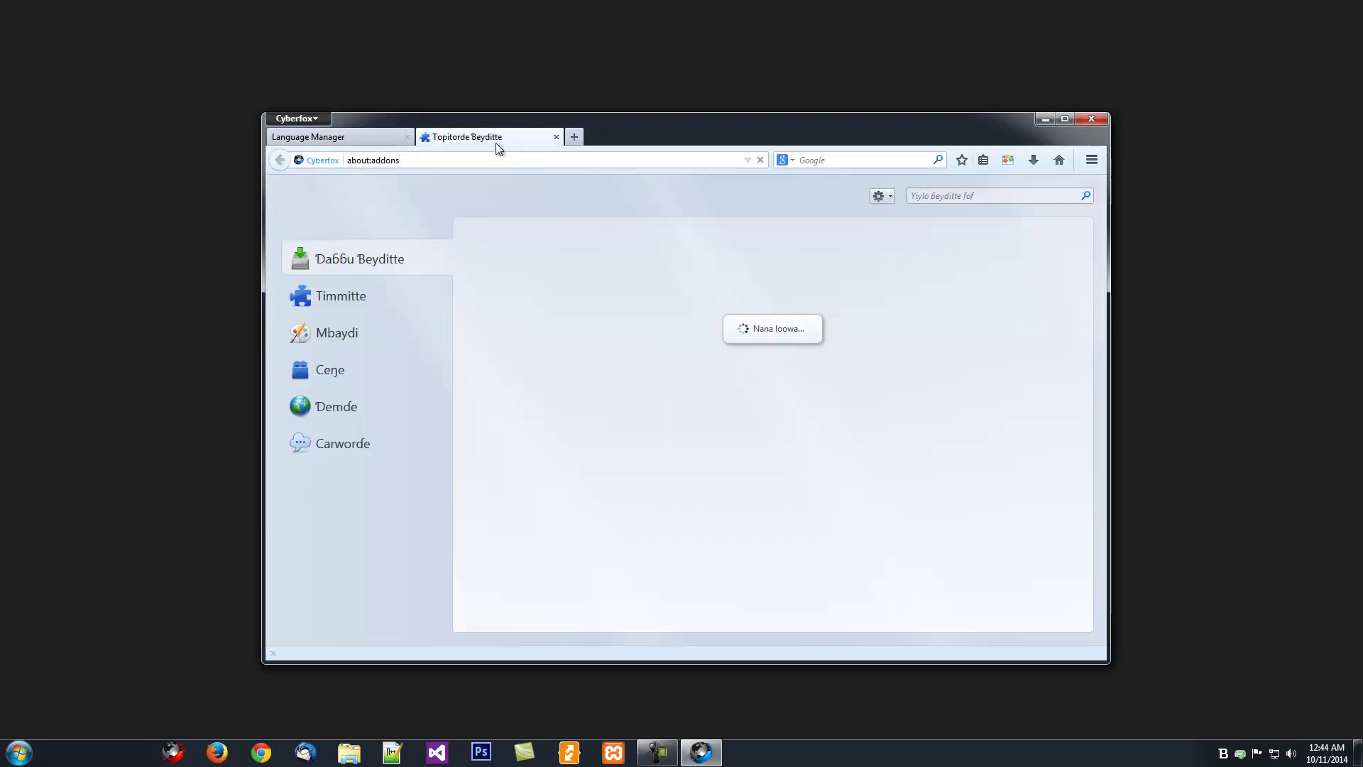
click(555, 137)
click(429, 418)
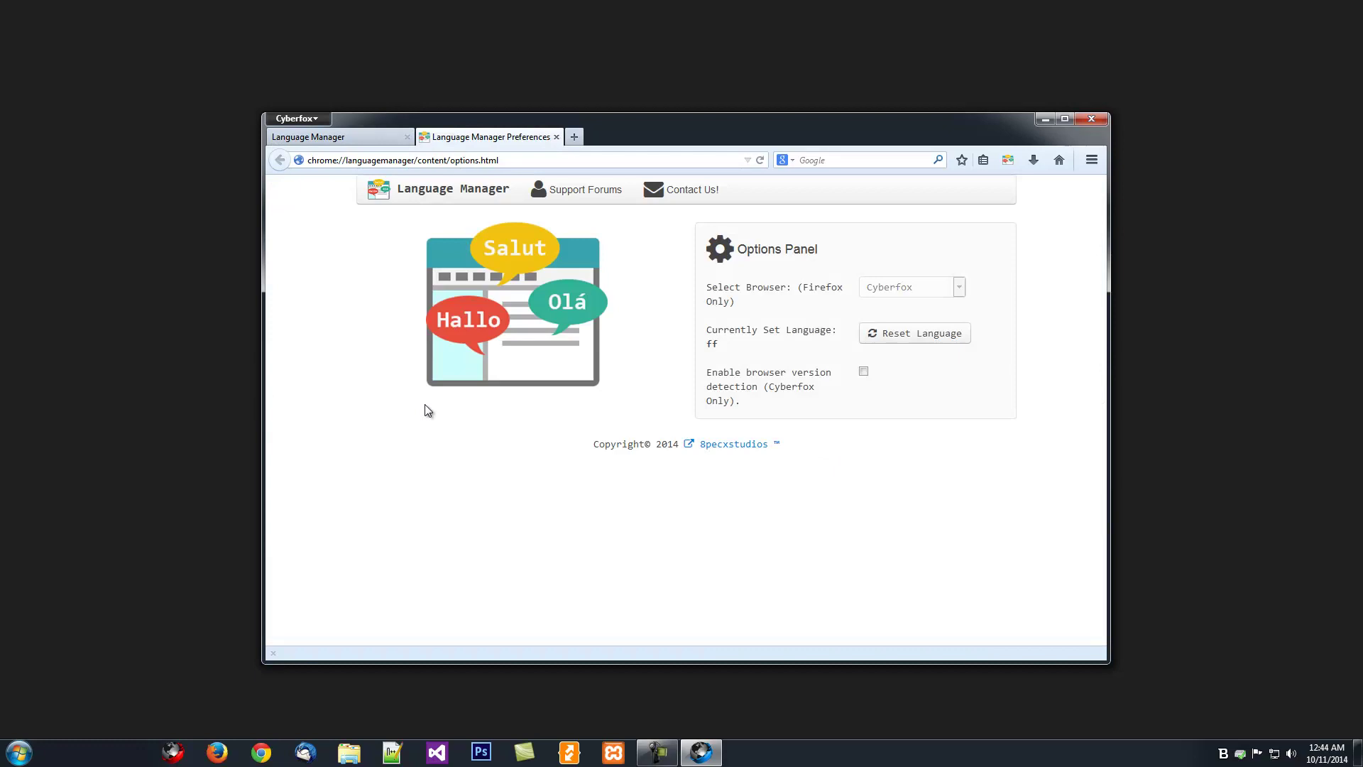
click(872, 331)
- Leave the Language Manager options panel as the only open tab
click(556, 137)
drag(609, 153, 523, 154)
click(376, 407)
click(363, 126)
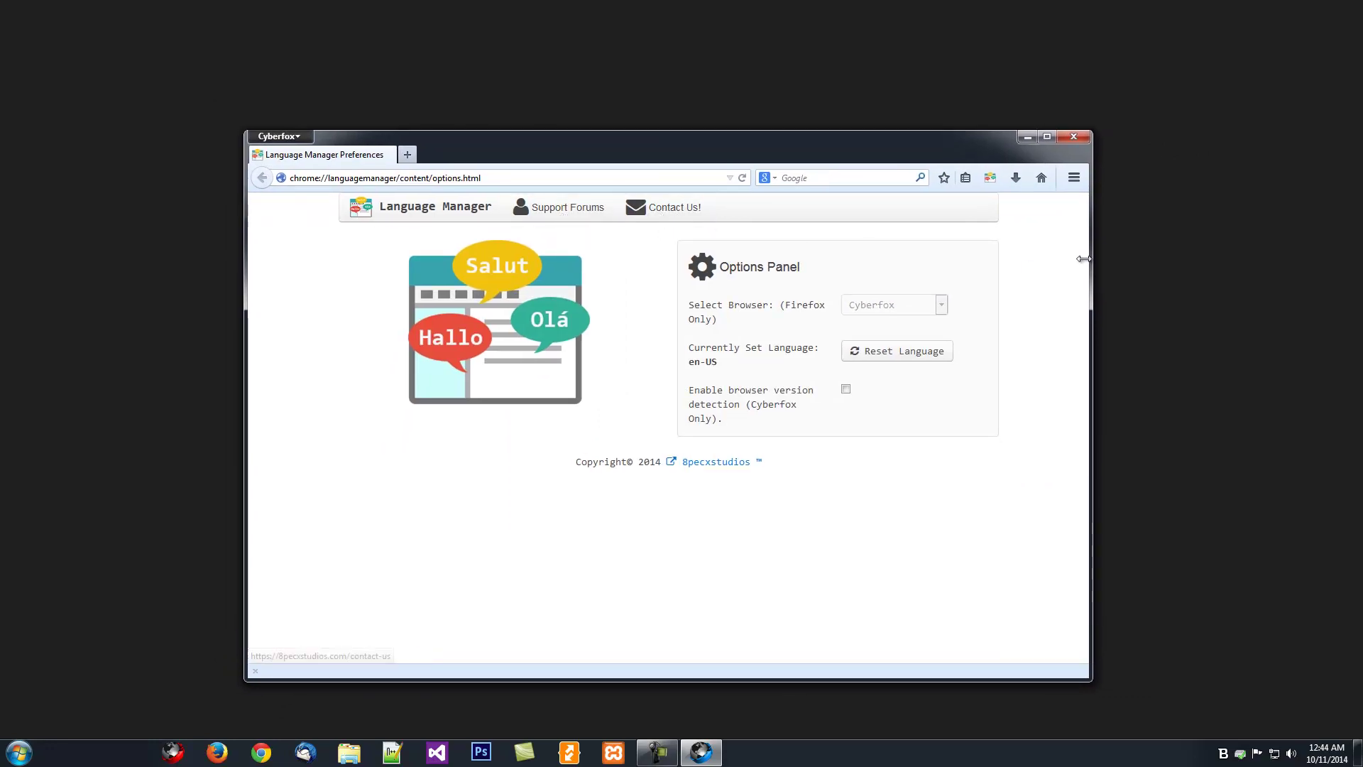
- Narrow the window so the options page reflows, then open and close its side navigation
drag(1092, 260, 614, 292)
click(283, 208)
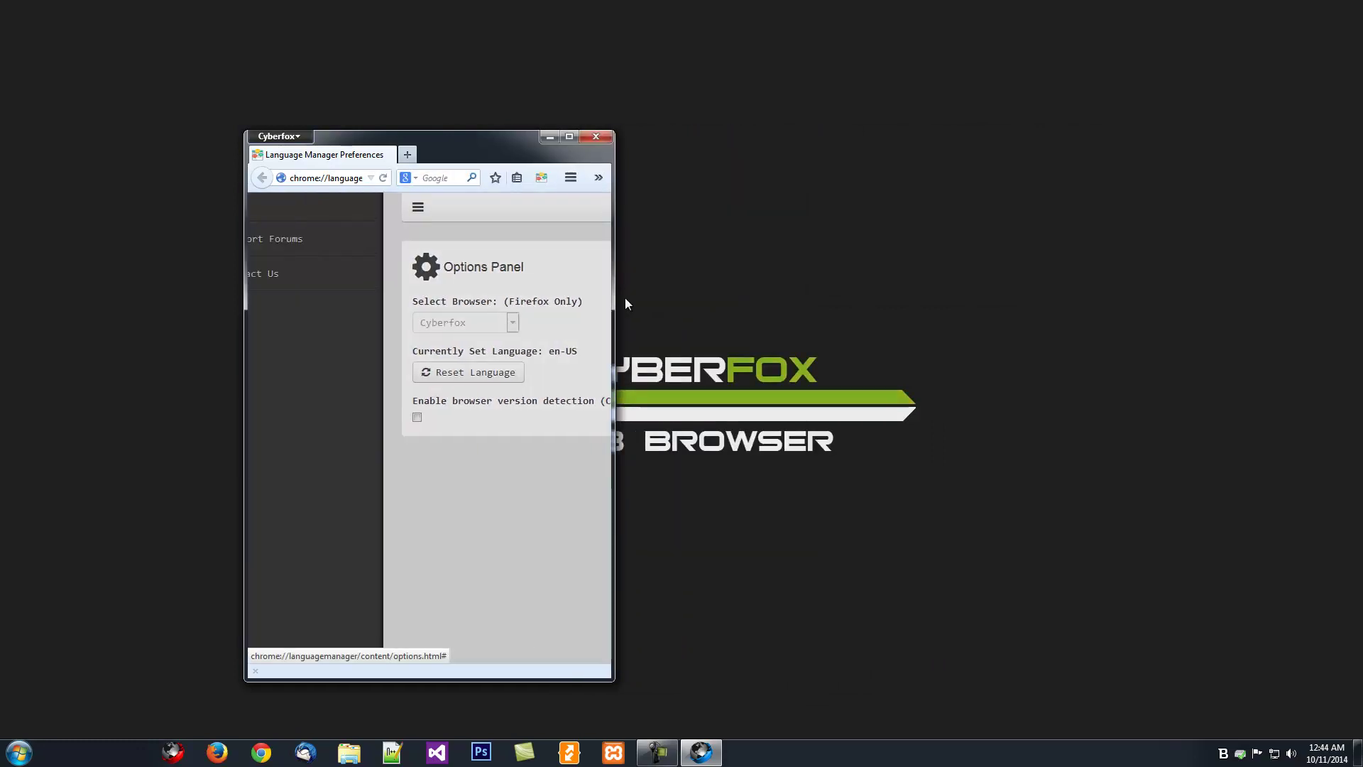
click(463, 436)
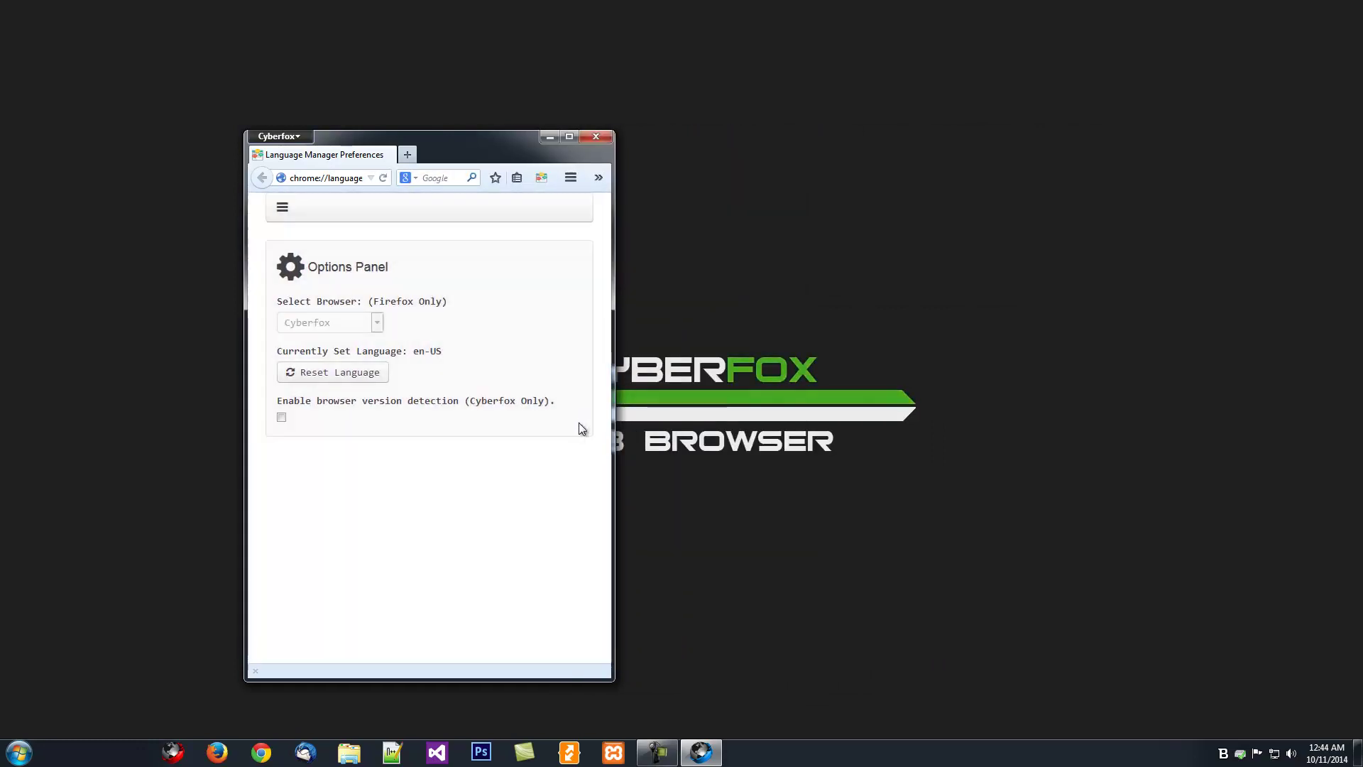